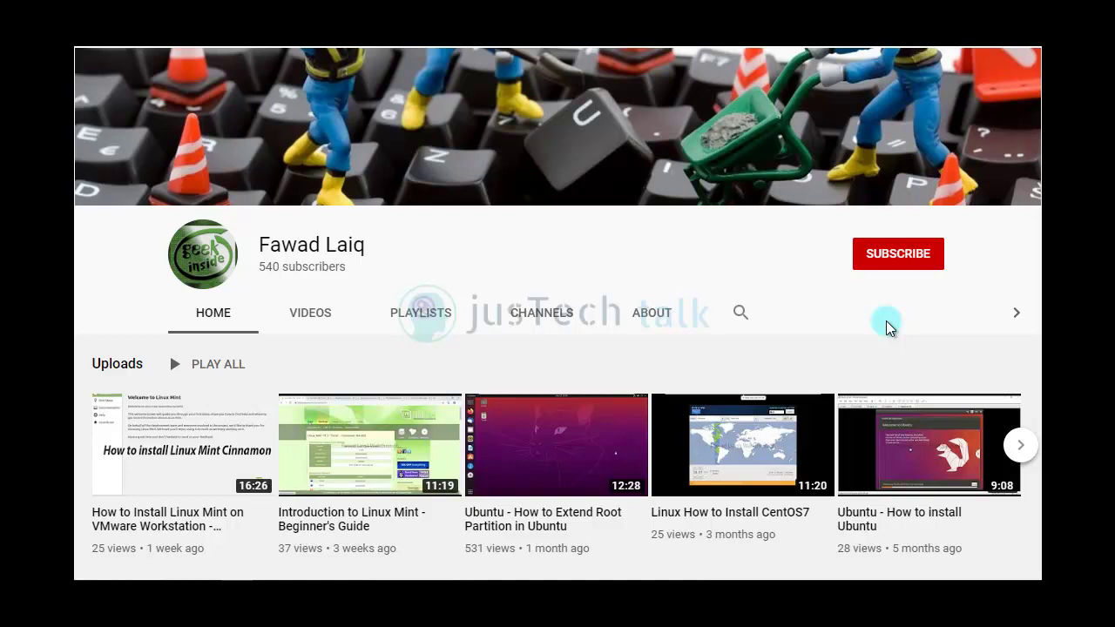
Subscribe to the YouTube channel and set its notifications to All uploads
{"action": "left_click", "coordinate": [906, 266]}
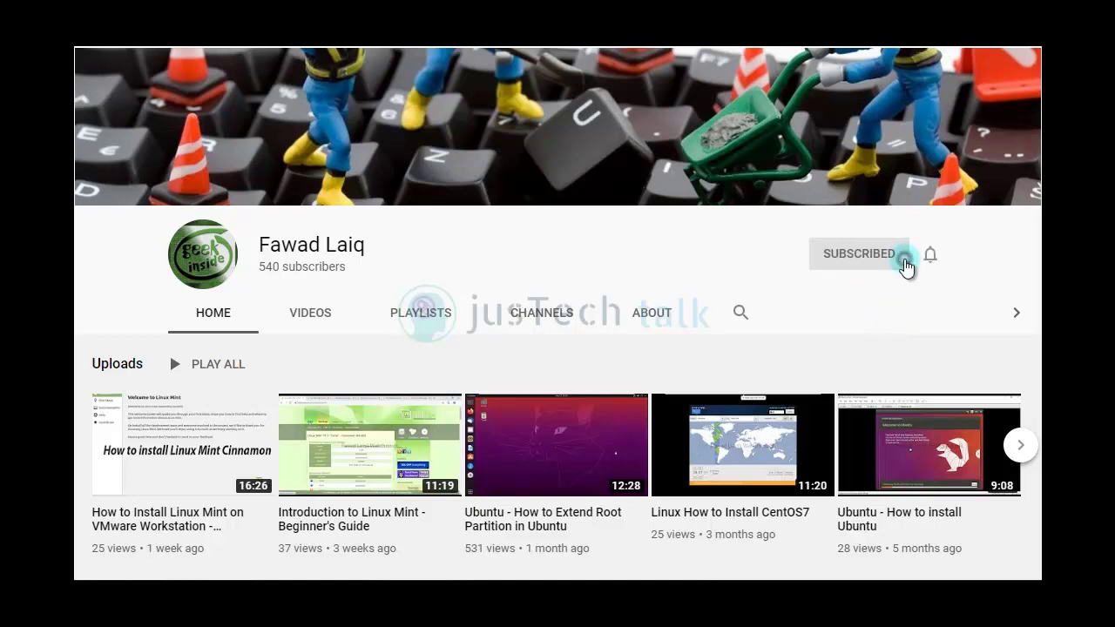
{"action": "left_click", "coordinate": [929, 261]}
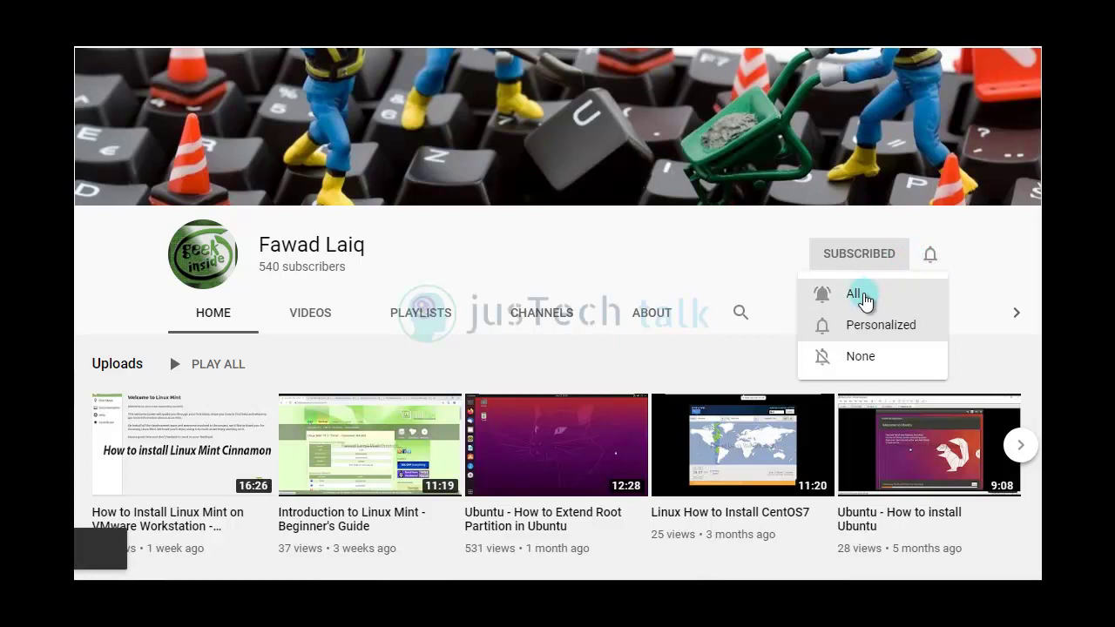
{"action": "left_click", "coordinate": [866, 294]}
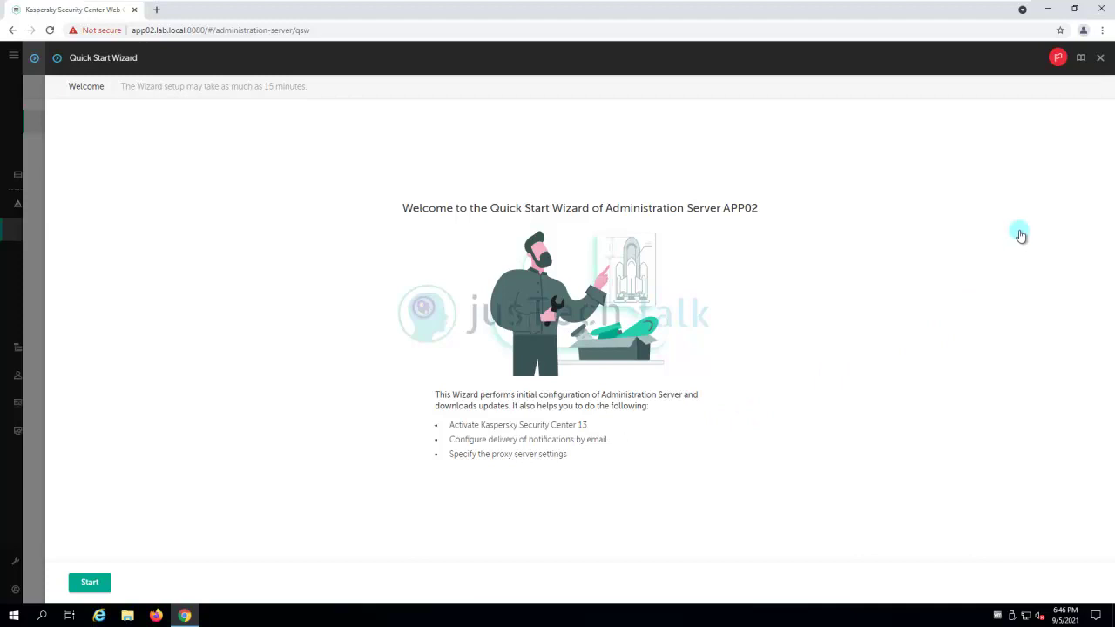
Close the wizard and the server properties, then reopen the APP02 Administration Server properties
{"action": "left_click", "coordinate": [1100, 59]}
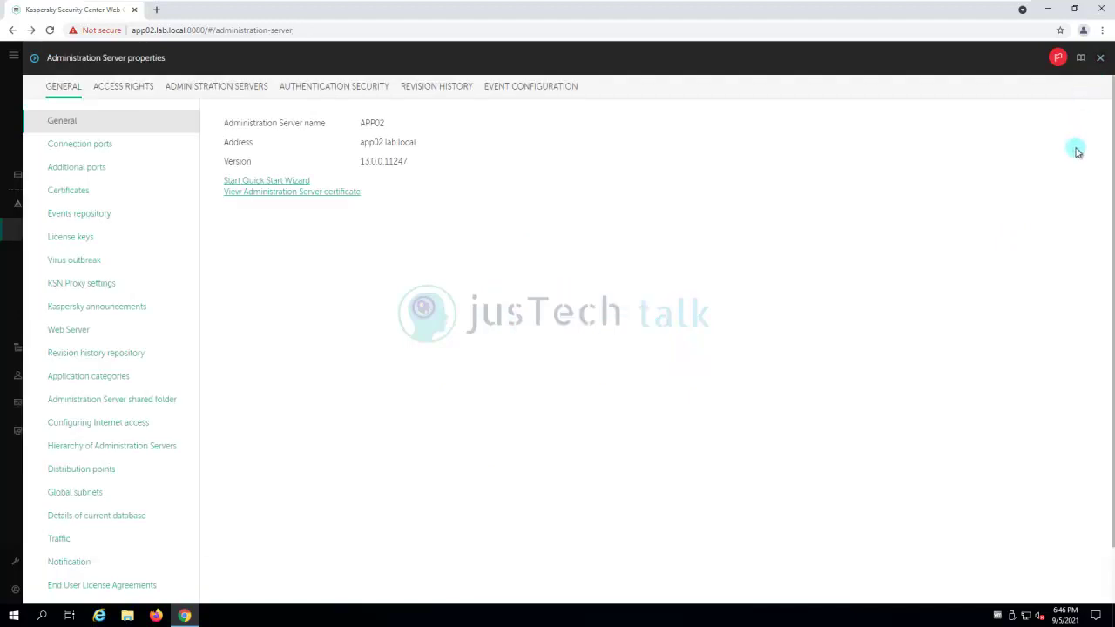
{"action": "left_click", "coordinate": [1100, 57]}
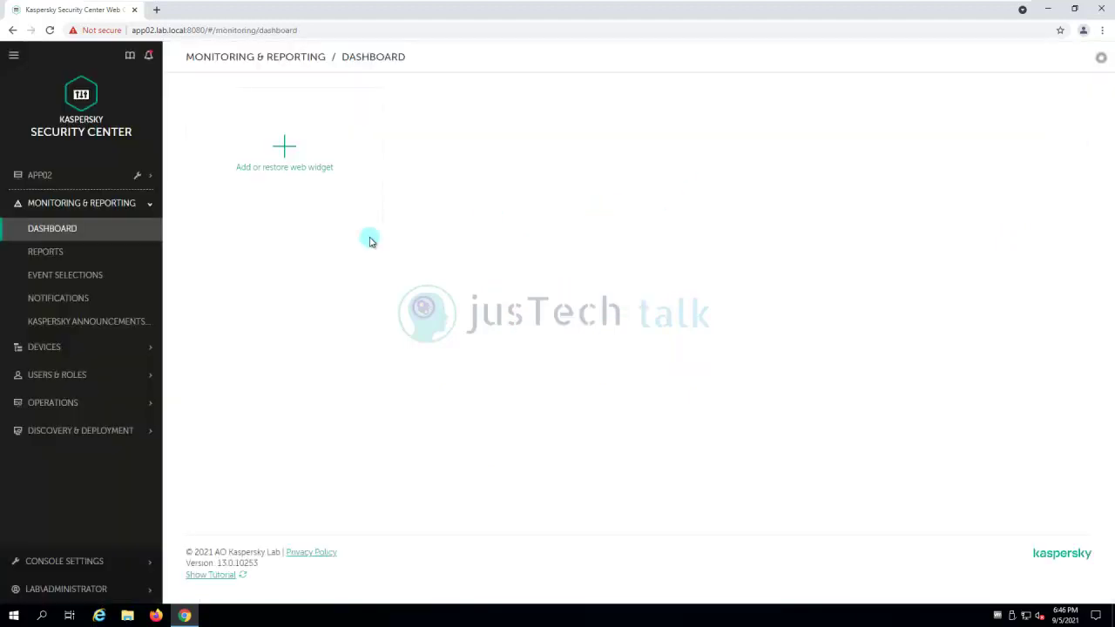
{"action": "left_click", "coordinate": [138, 177]}
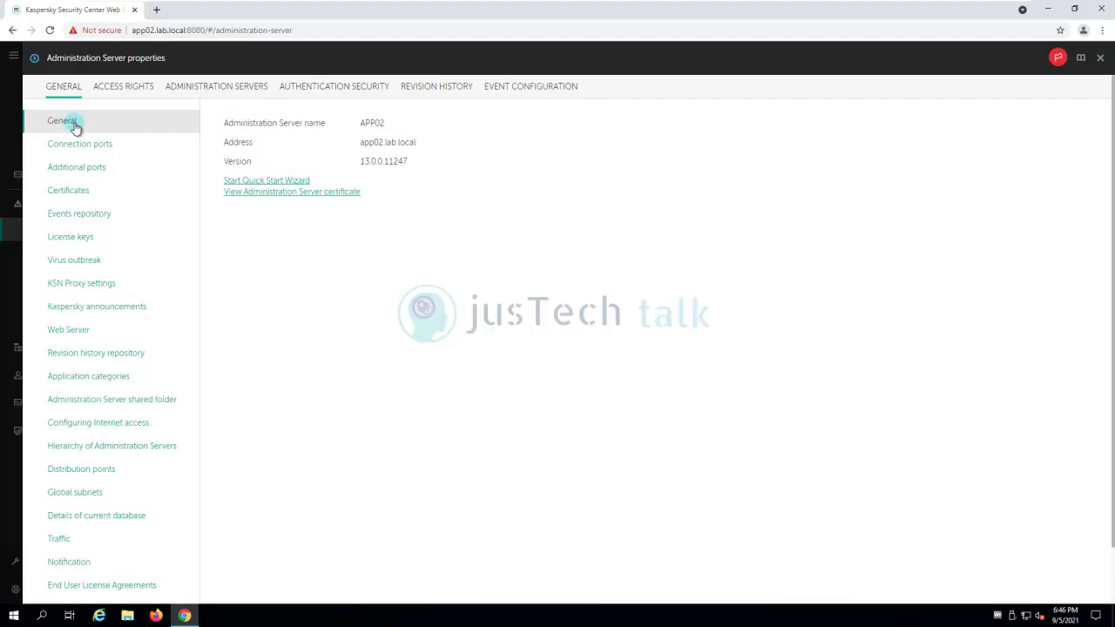
Relaunch the Quick Start Wizard from the APP02 properties
{"action": "left_click", "coordinate": [281, 182]}
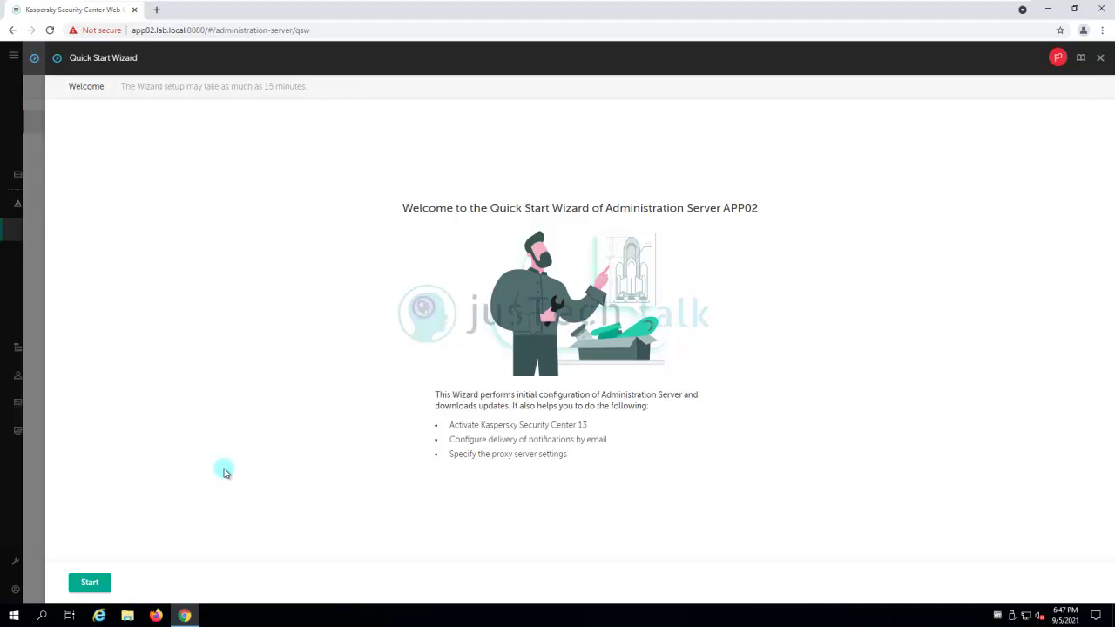
Start the wizard and keep Direct connection for Internet access
{"action": "left_click", "coordinate": [94, 583]}
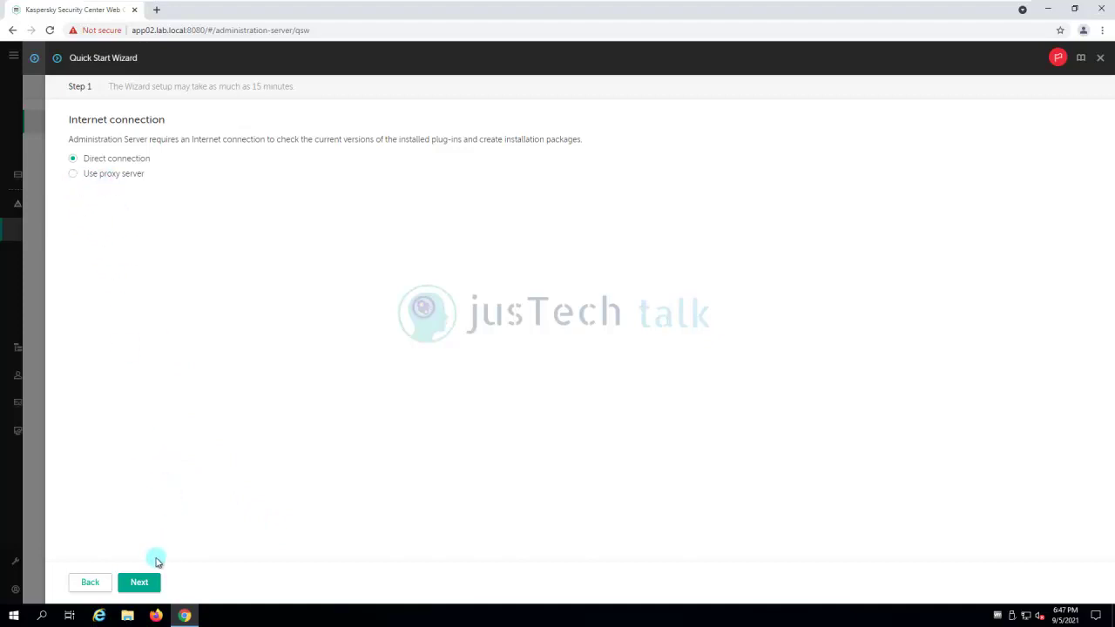
{"action": "left_click", "coordinate": [145, 582]}
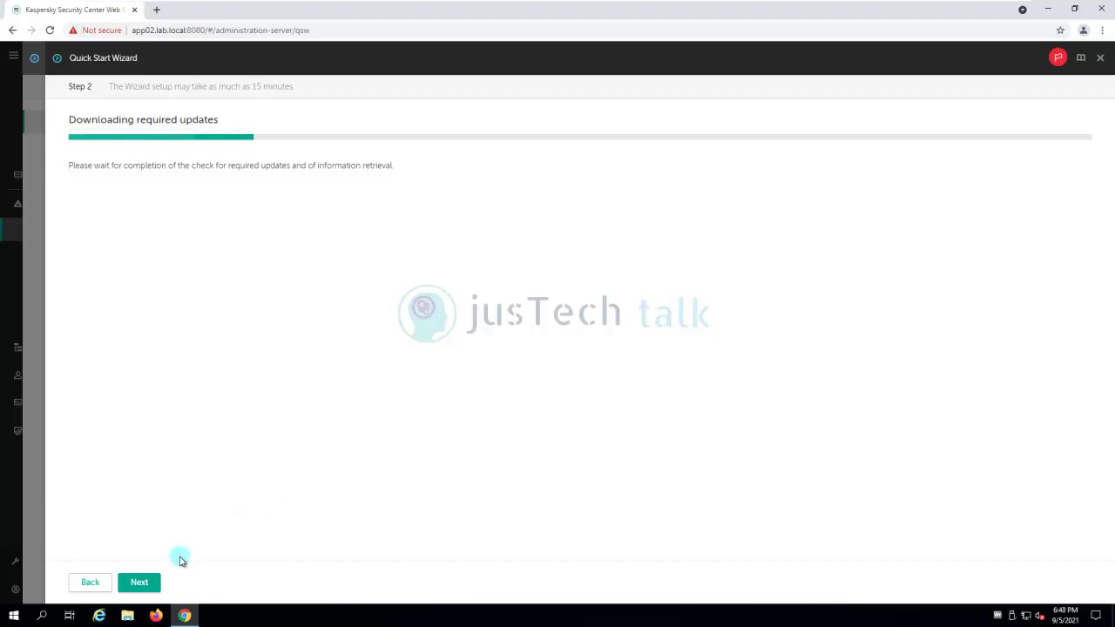
Continue past the update download and also tick File Servers and Storage
{"action": "left_click", "coordinate": [142, 585]}
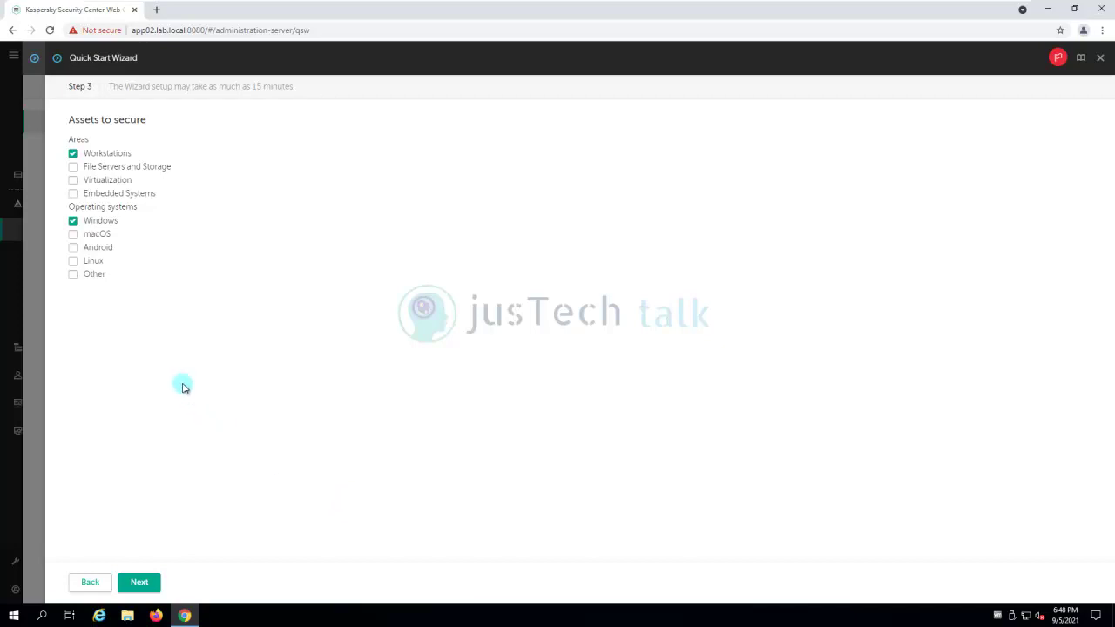
{"action": "left_click", "coordinate": [74, 168]}
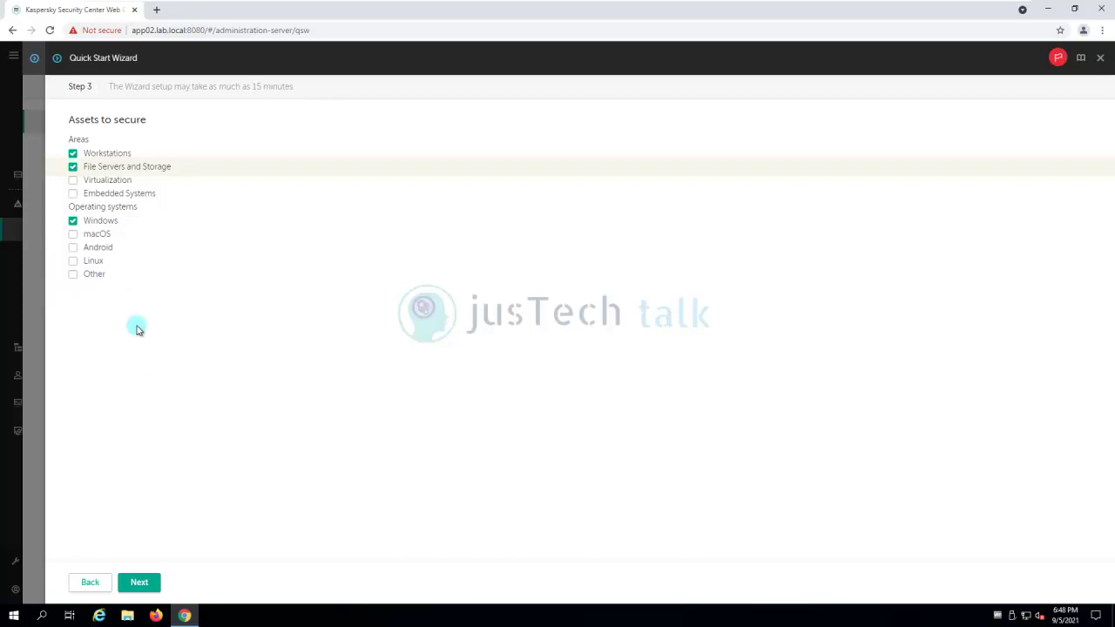
Confirm the assets to secure and choose Strong encryption (256-bit)
{"action": "left_click", "coordinate": [142, 585]}
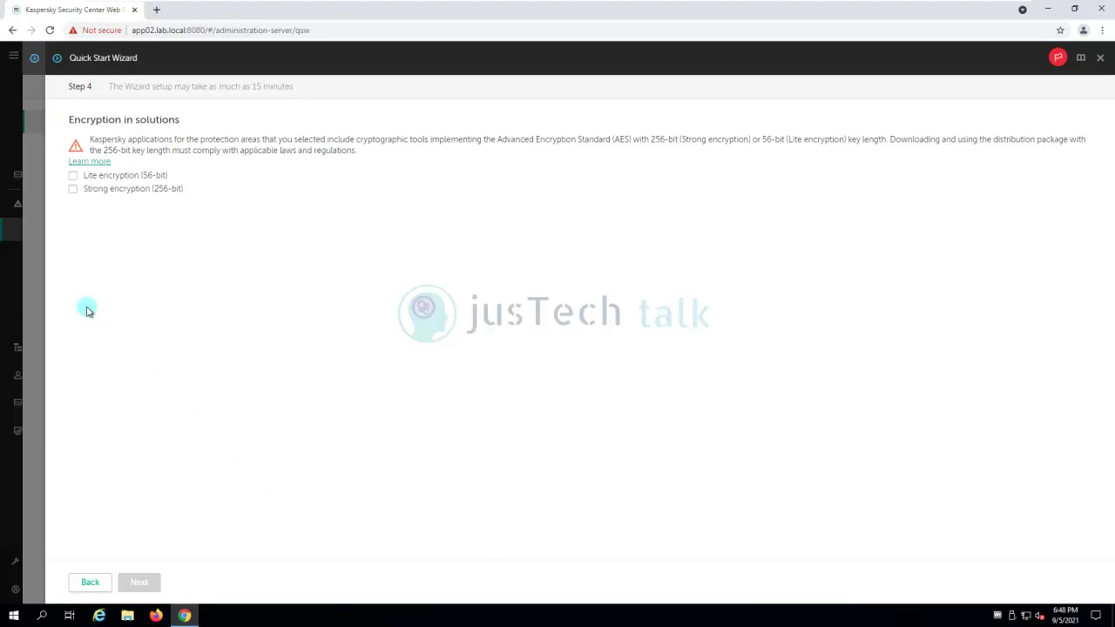
{"action": "left_click", "coordinate": [72, 190]}
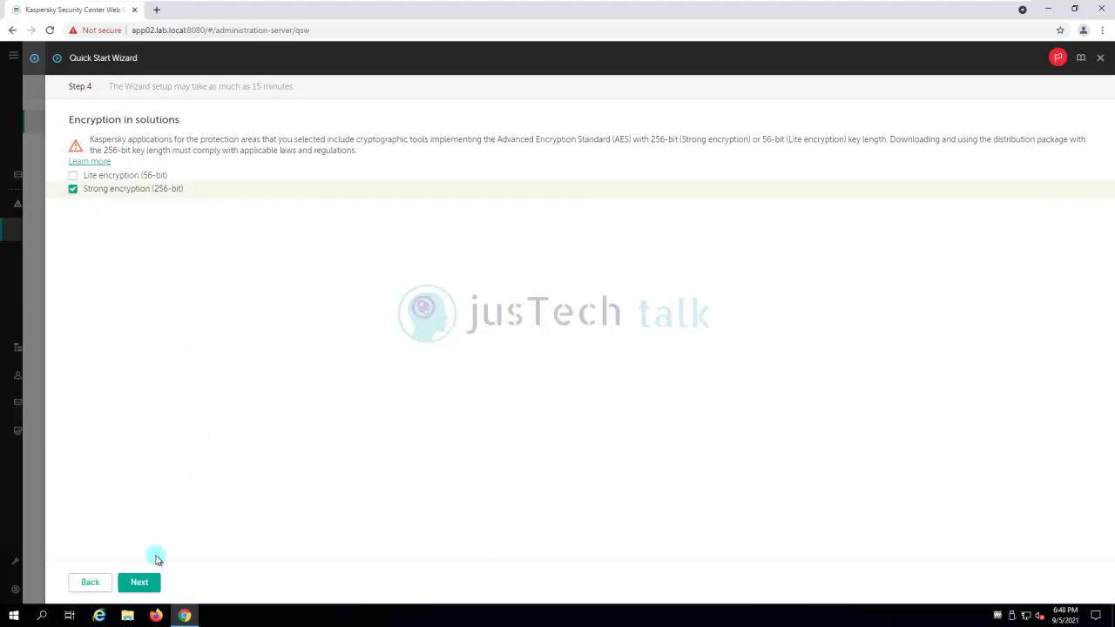
Tick all four Windows plug-ins, including Endpoint Agent, Endpoint Security and Windows Server
{"action": "left_click", "coordinate": [142, 585]}
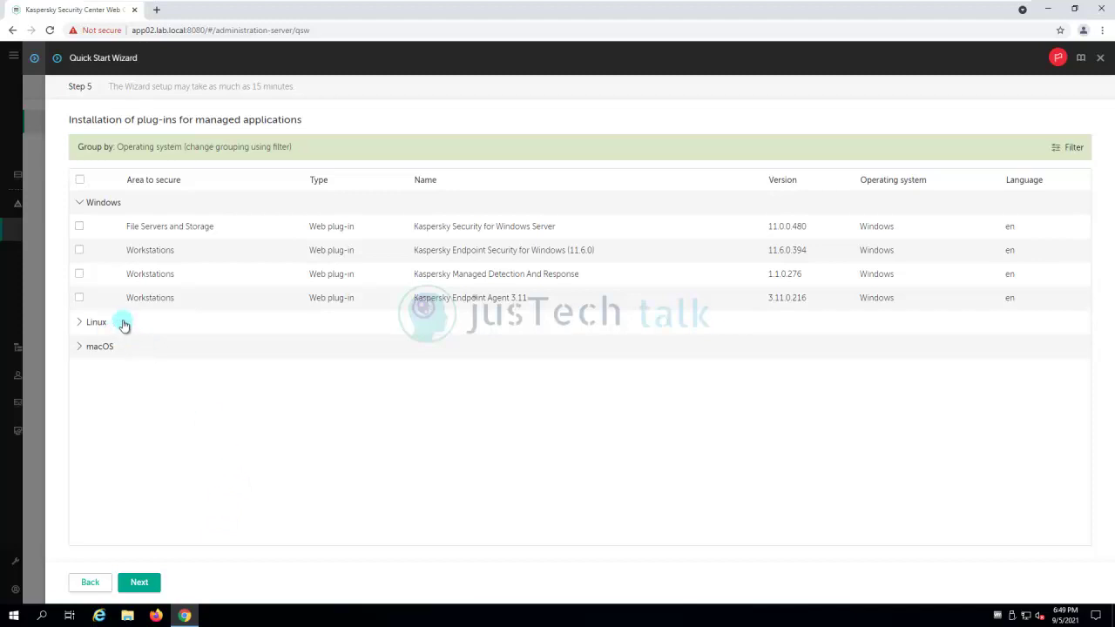
{"action": "left_click", "coordinate": [77, 298]}
{"action": "left_click", "coordinate": [78, 297]}
{"action": "left_click", "coordinate": [79, 250]}
{"action": "left_click", "coordinate": [79, 274]}
{"action": "left_click", "coordinate": [79, 226]}
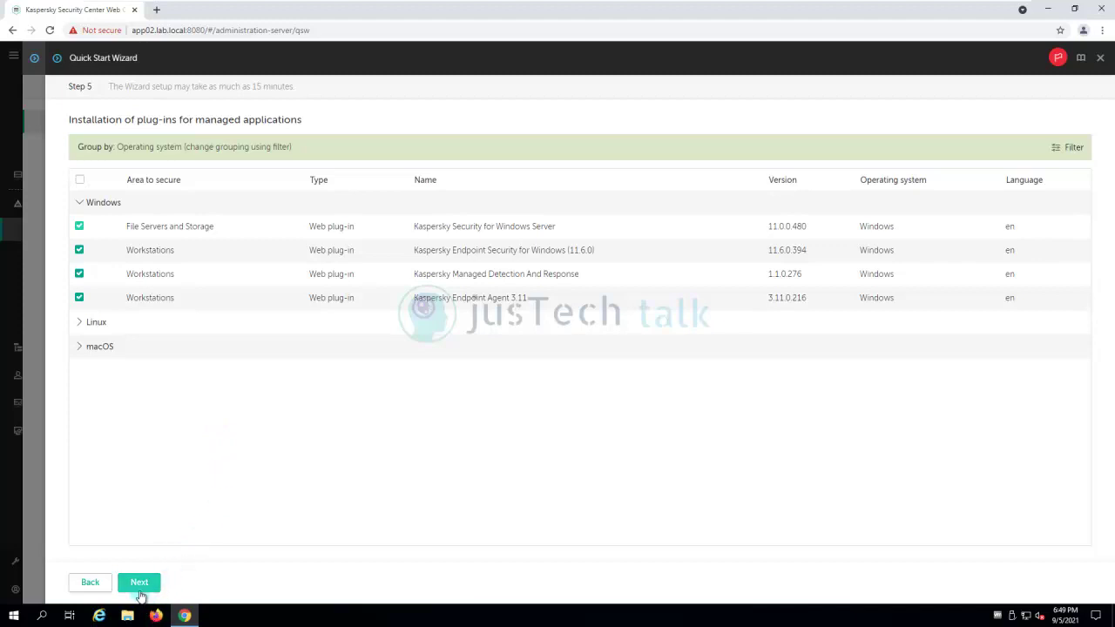
Install the selected plug-ins and, once finished, advance to the Step 7 package list
{"action": "left_click", "coordinate": [139, 584]}
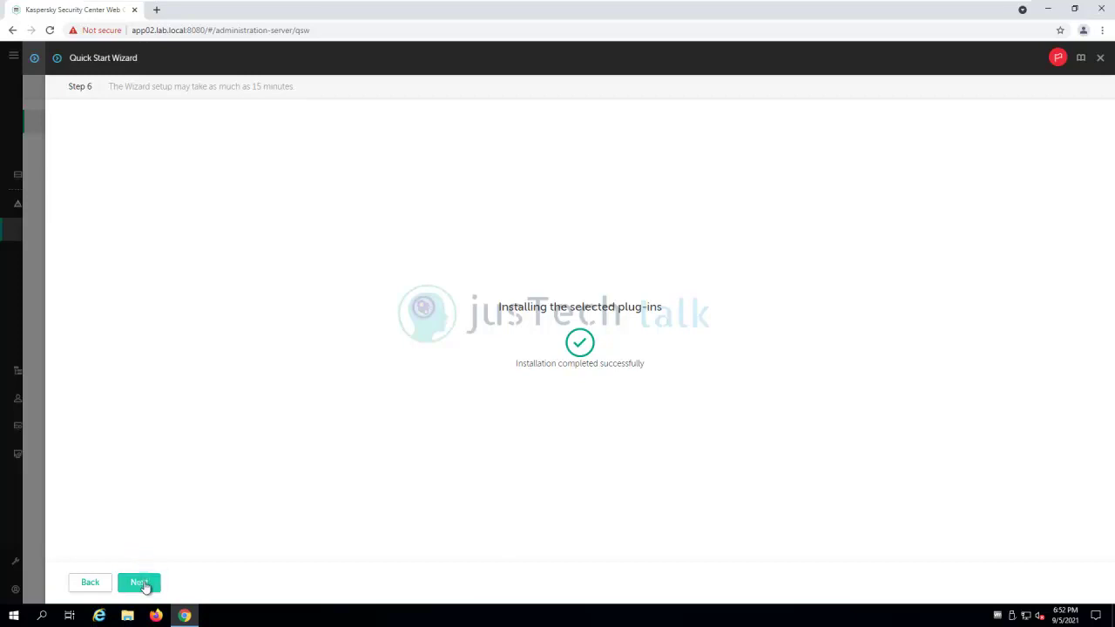
{"action": "left_click", "coordinate": [141, 583]}
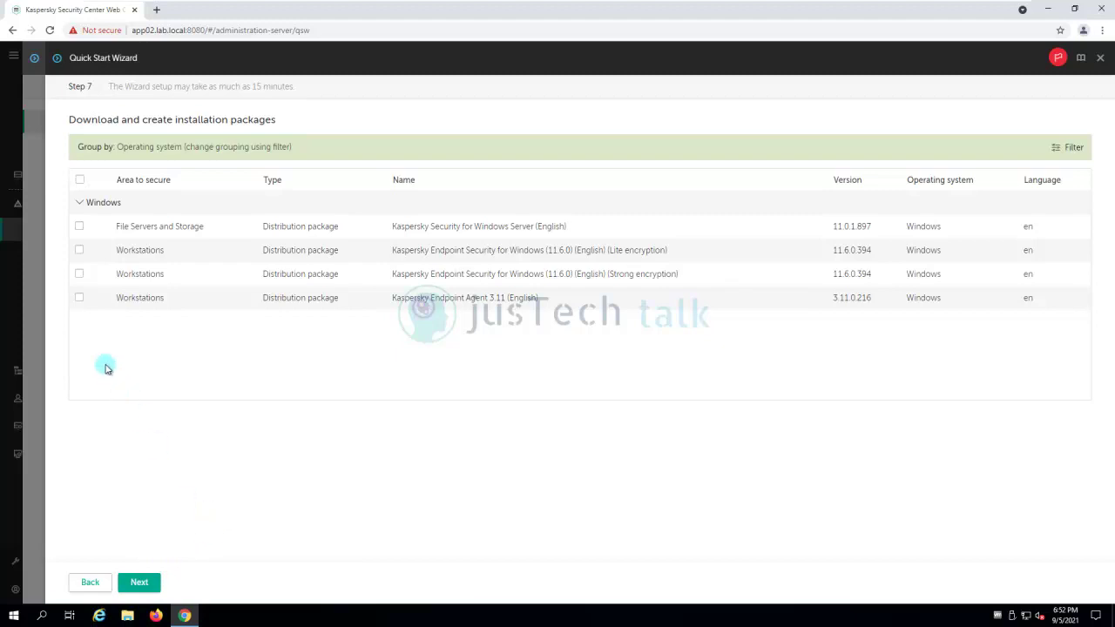
Select the Endpoint Agent 3.11, strong-encryption Endpoint Security and Windows Server packages, then continue
{"action": "left_click", "coordinate": [79, 299]}
{"action": "left_click", "coordinate": [79, 276]}
{"action": "left_click", "coordinate": [80, 228]}
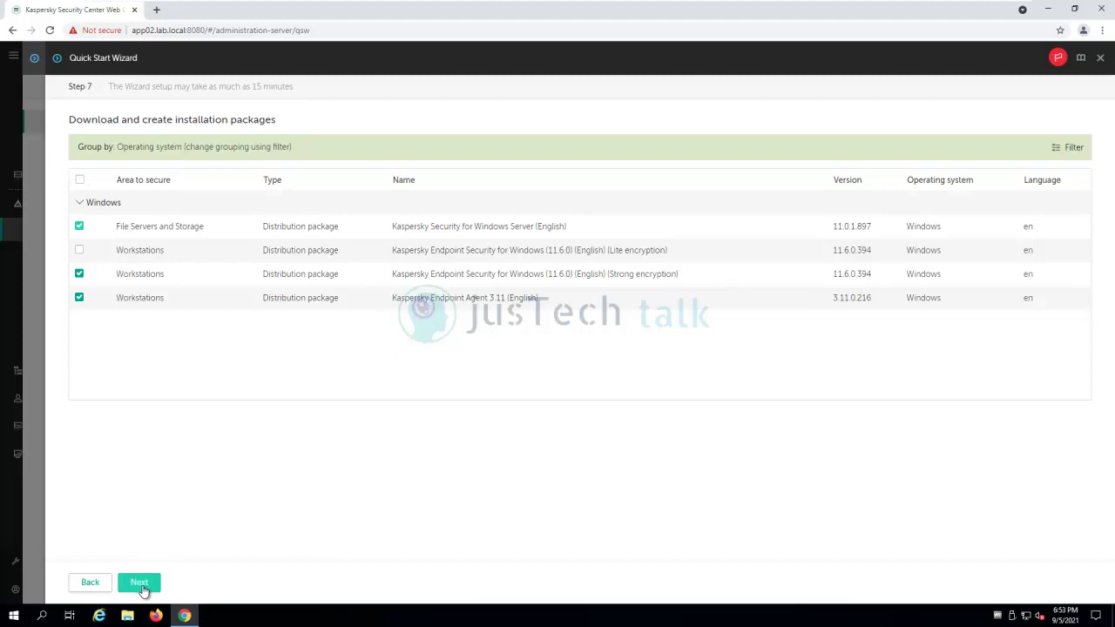
{"action": "left_click", "coordinate": [143, 590]}
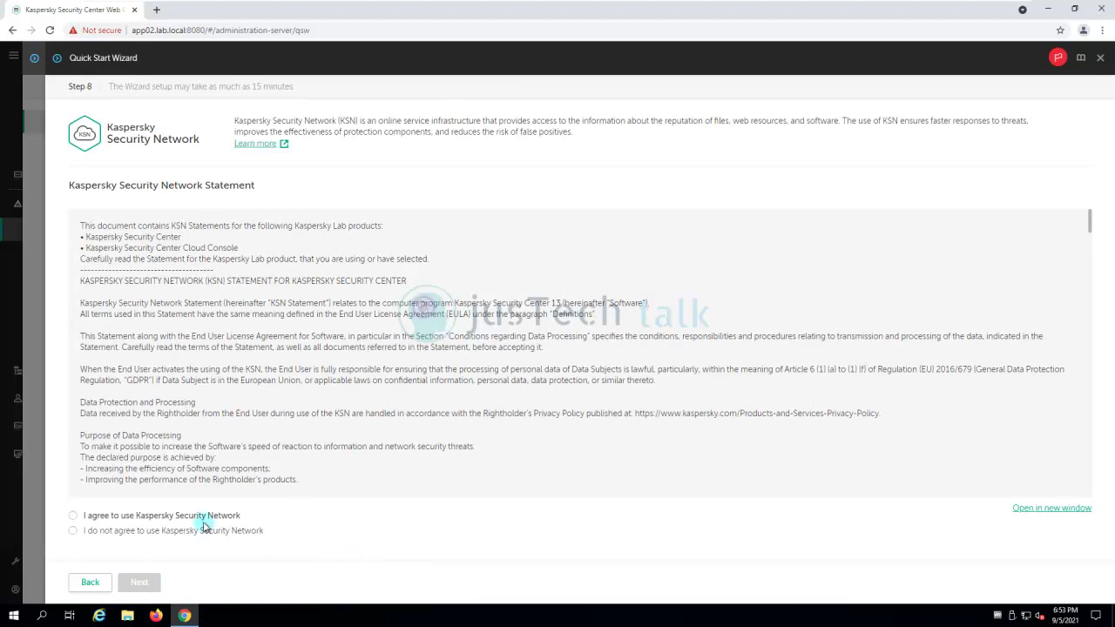
Agree to use Kaspersky Security Network and proceed to Step 9, Application activation
{"action": "left_click", "coordinate": [234, 517]}
{"action": "left_click", "coordinate": [74, 520]}
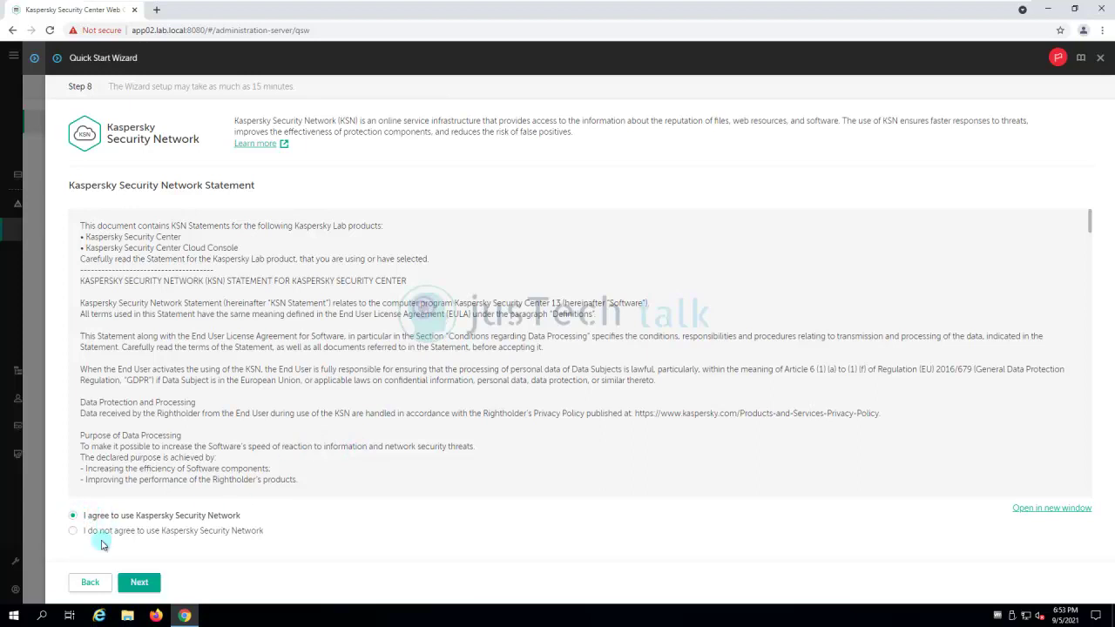
{"action": "left_click", "coordinate": [138, 583]}
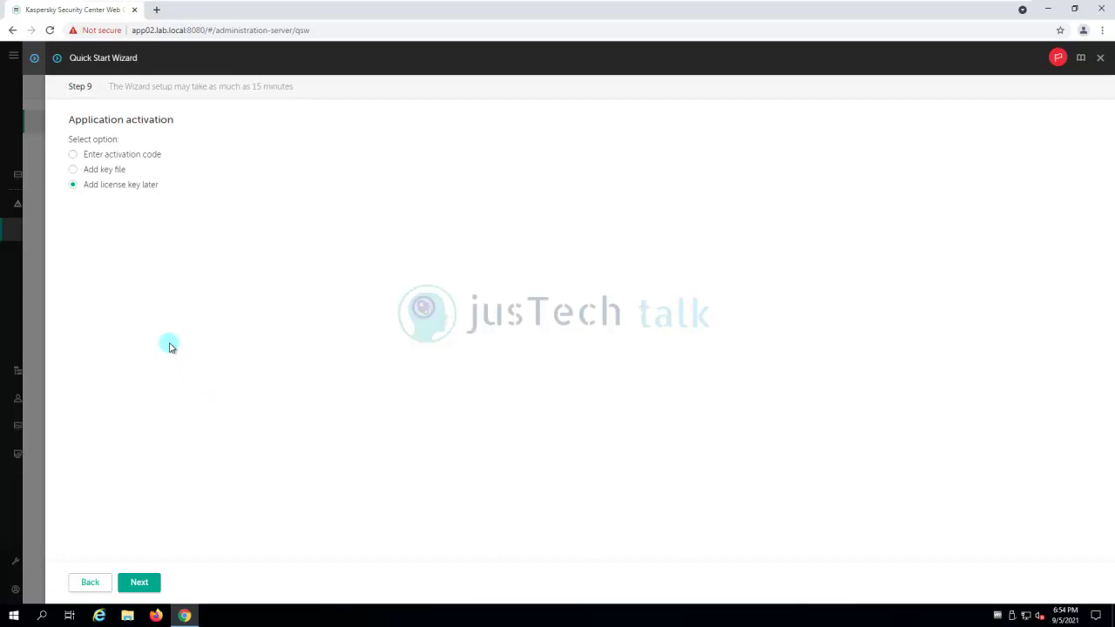
Activate with a .key file from Downloads > License (20 licenses until 07/29/2022), dismissing the operation-not-allowed error
{"action": "left_click", "coordinate": [74, 171]}
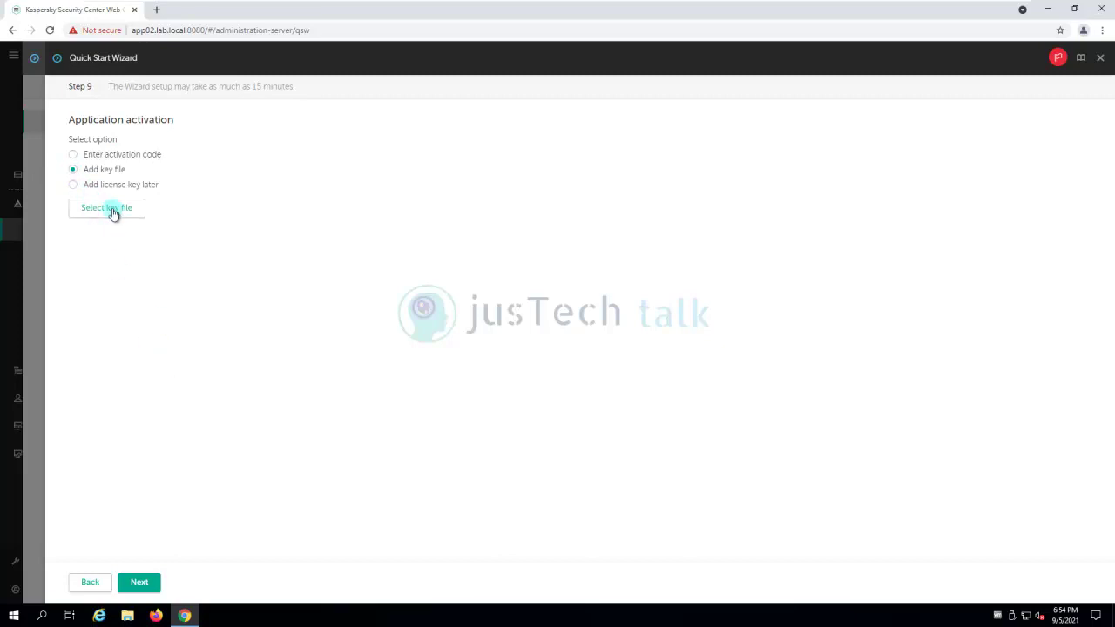
{"action": "left_click", "coordinate": [113, 209]}
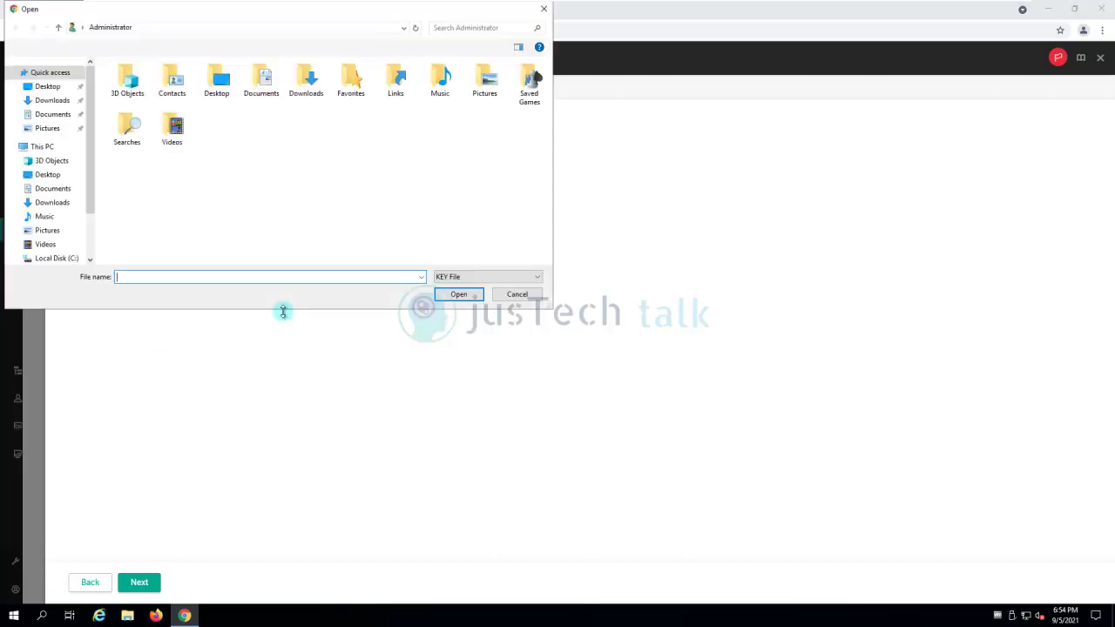
{"action": "left_click", "coordinate": [49, 101]}
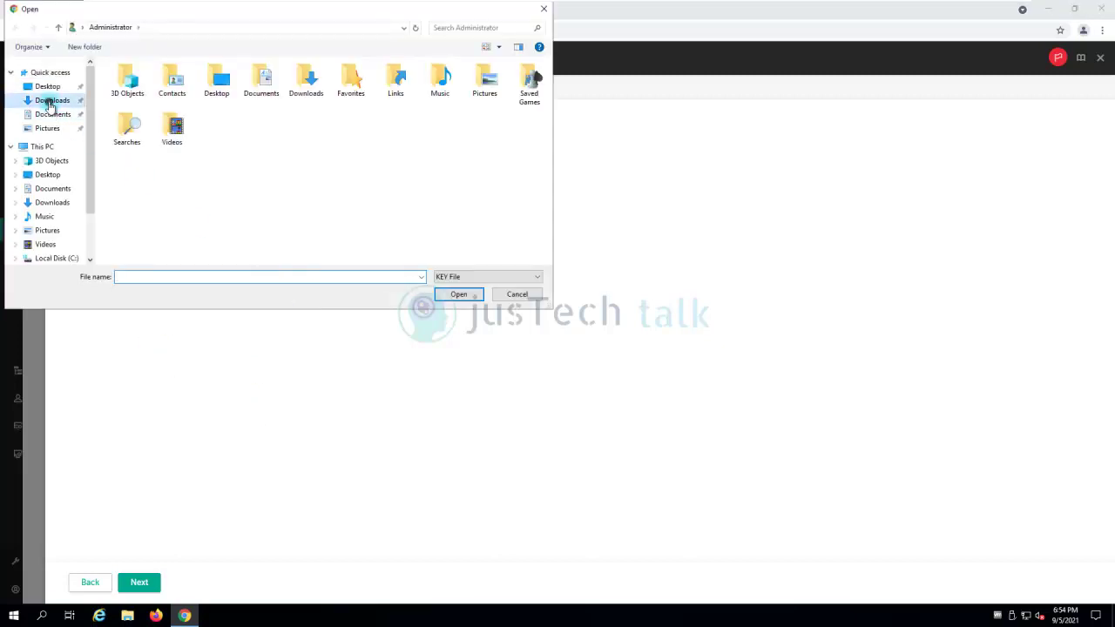
{"action": "double_click", "coordinate": [126, 81]}
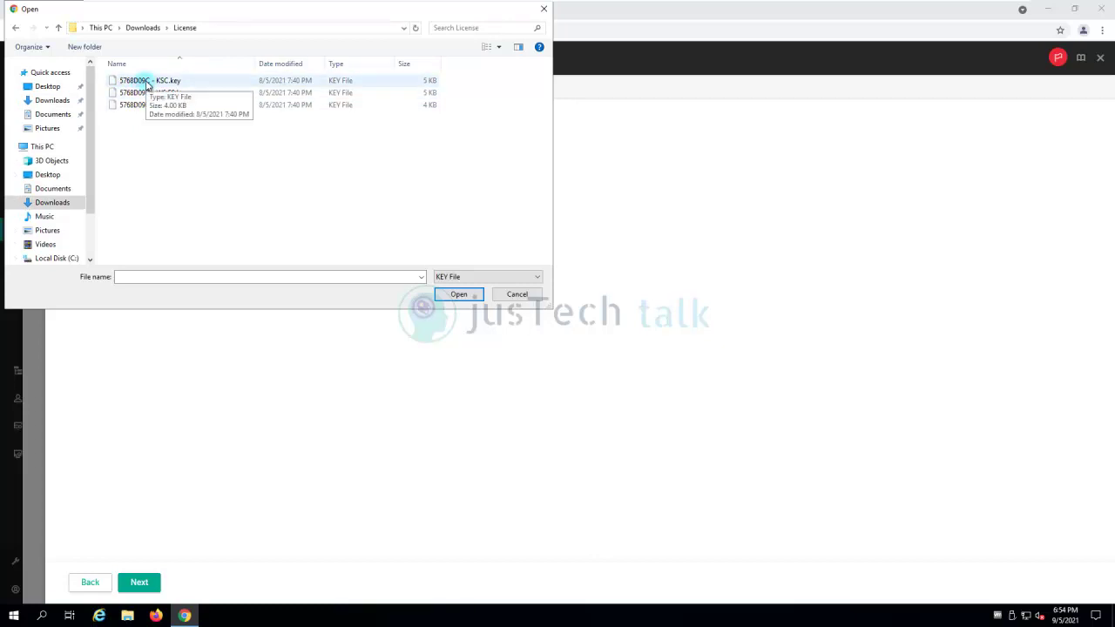
{"action": "double_click", "coordinate": [160, 93]}
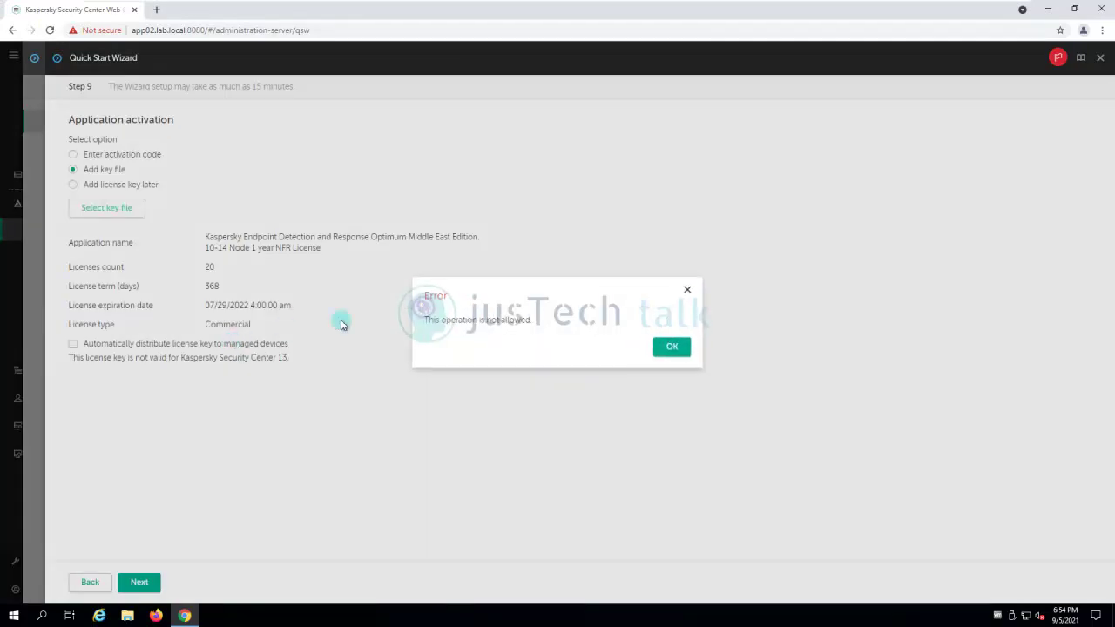
{"action": "key", "text": "Return"}
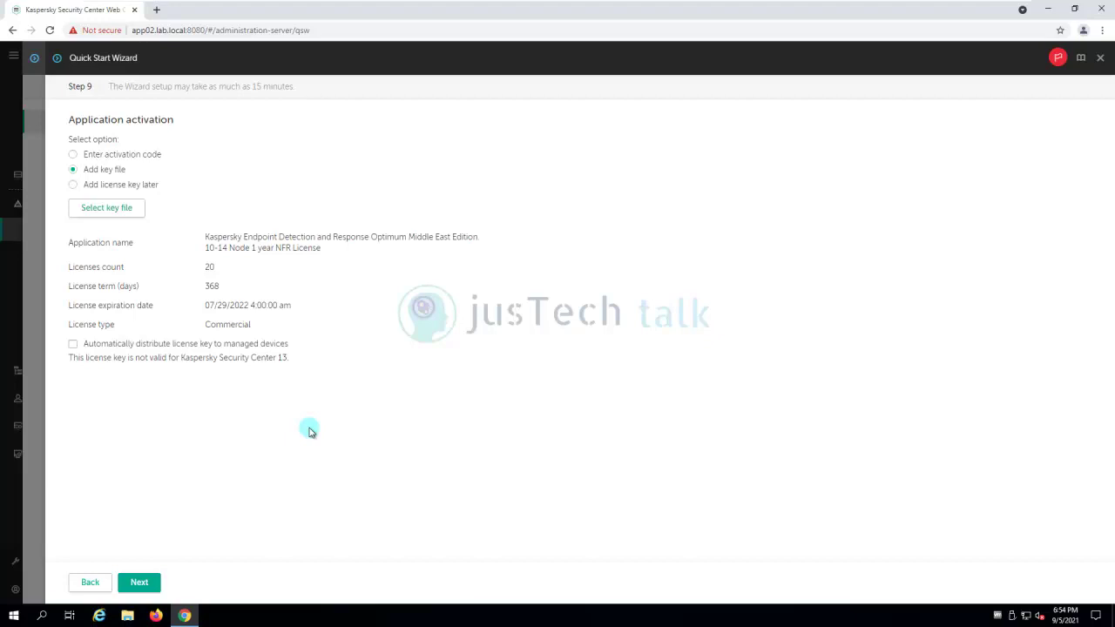
Accept the default activation and update management settings to reach Step 11, Basic network protection configuration
{"action": "left_click", "coordinate": [148, 586]}
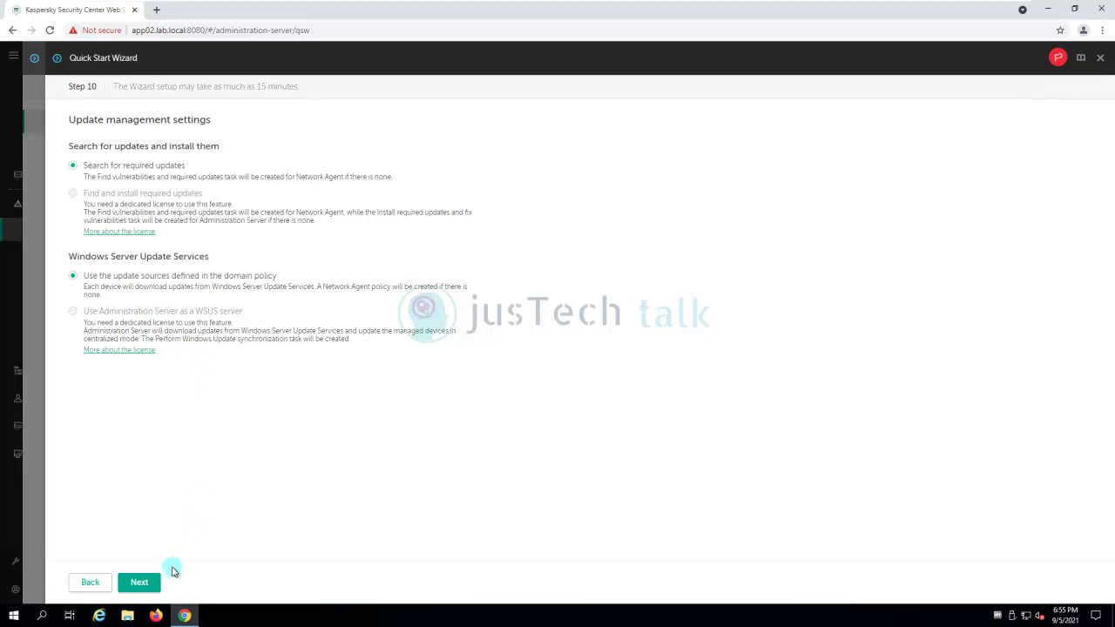
{"action": "left_click", "coordinate": [150, 585]}
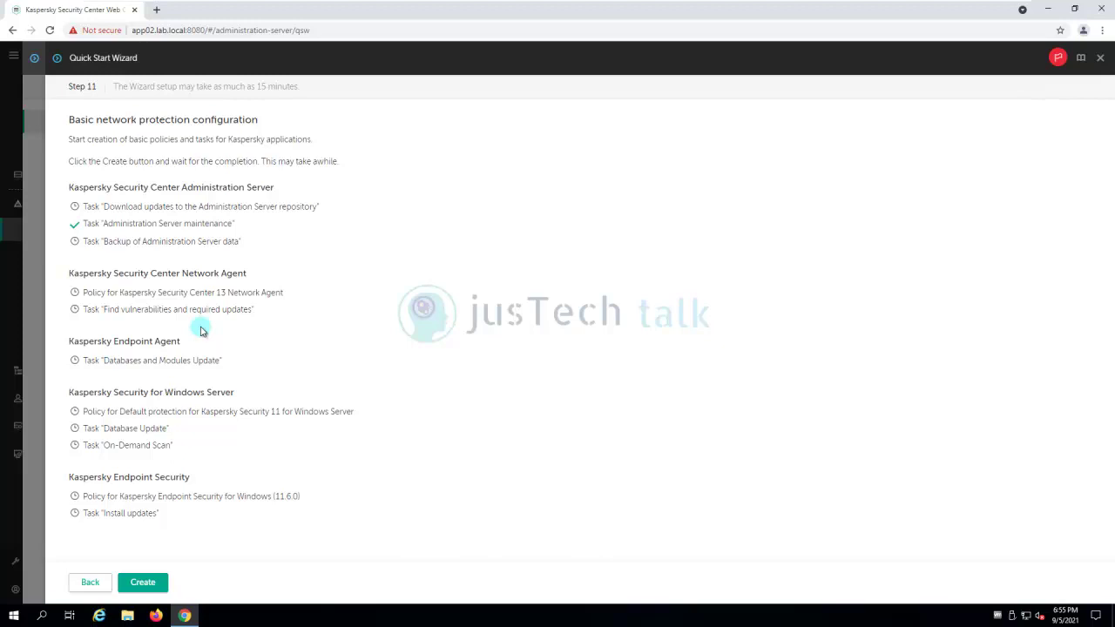
Create the listed policies and tasks, including the Endpoint Security 11.6.0 policy, until each shows a green check
{"action": "left_click", "coordinate": [158, 586]}
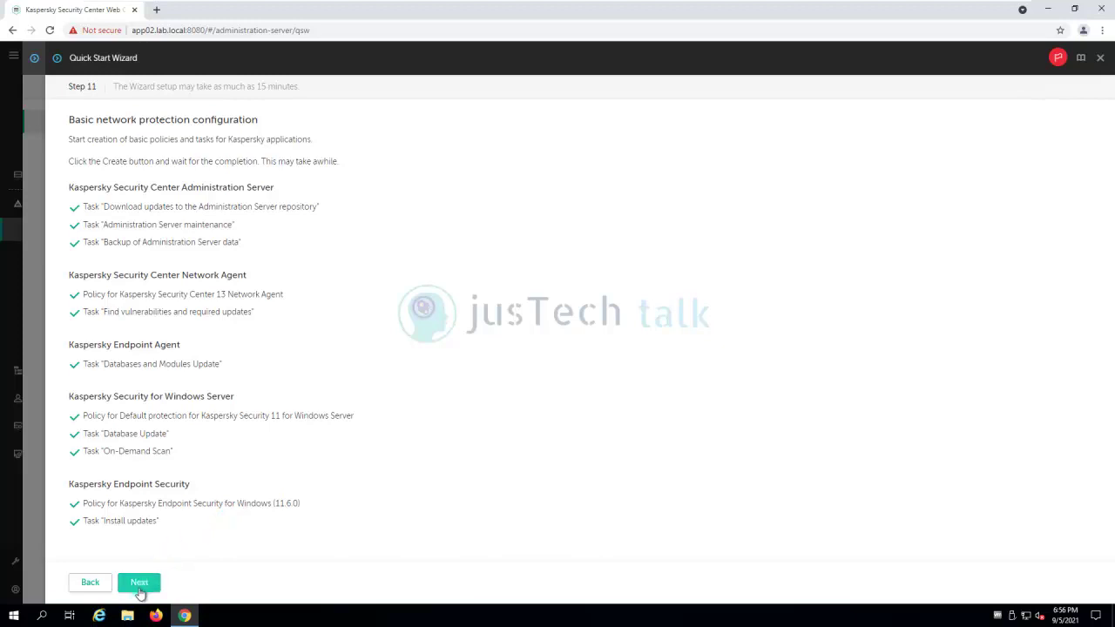
Skip the email notification step, view detected devices, and pass the network poll step to the Final page
{"action": "left_click", "coordinate": [139, 584]}
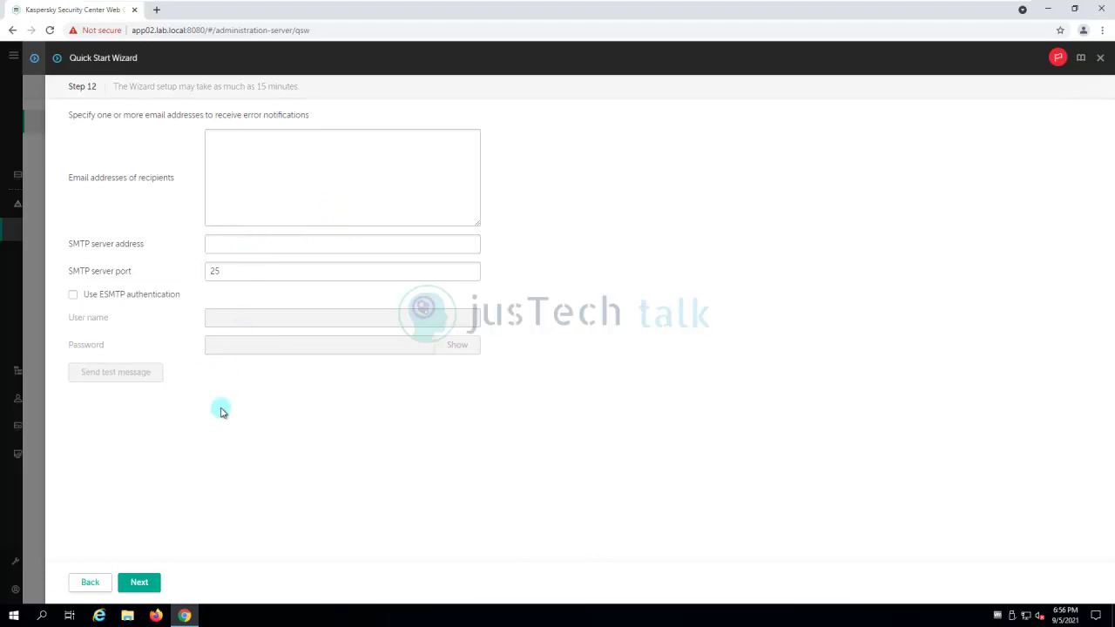
{"action": "left_click", "coordinate": [142, 584]}
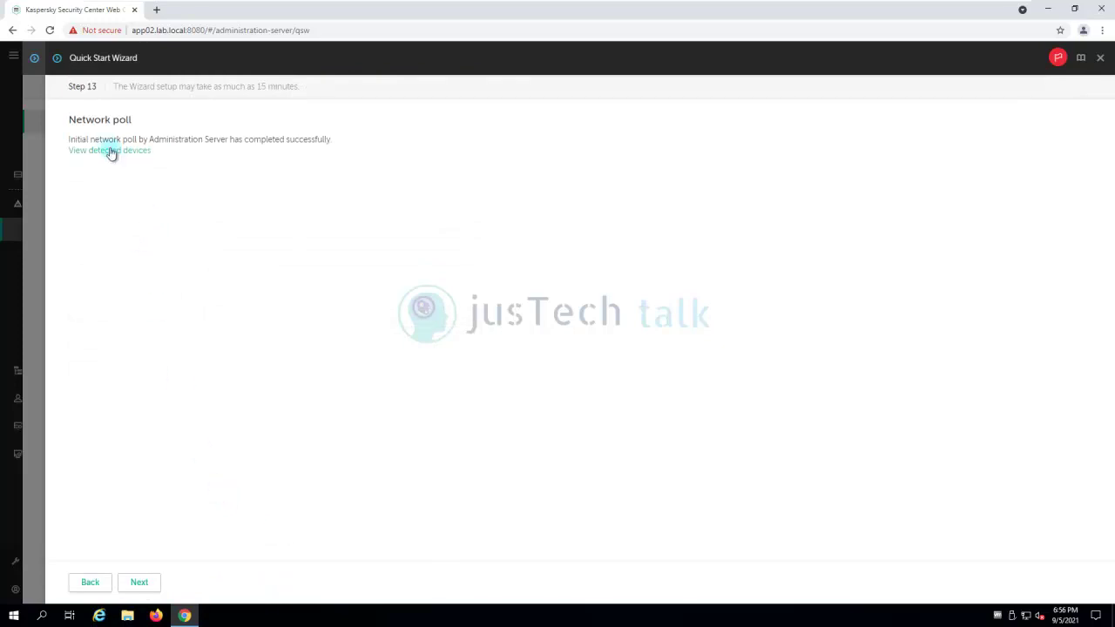
{"action": "left_click", "coordinate": [140, 152]}
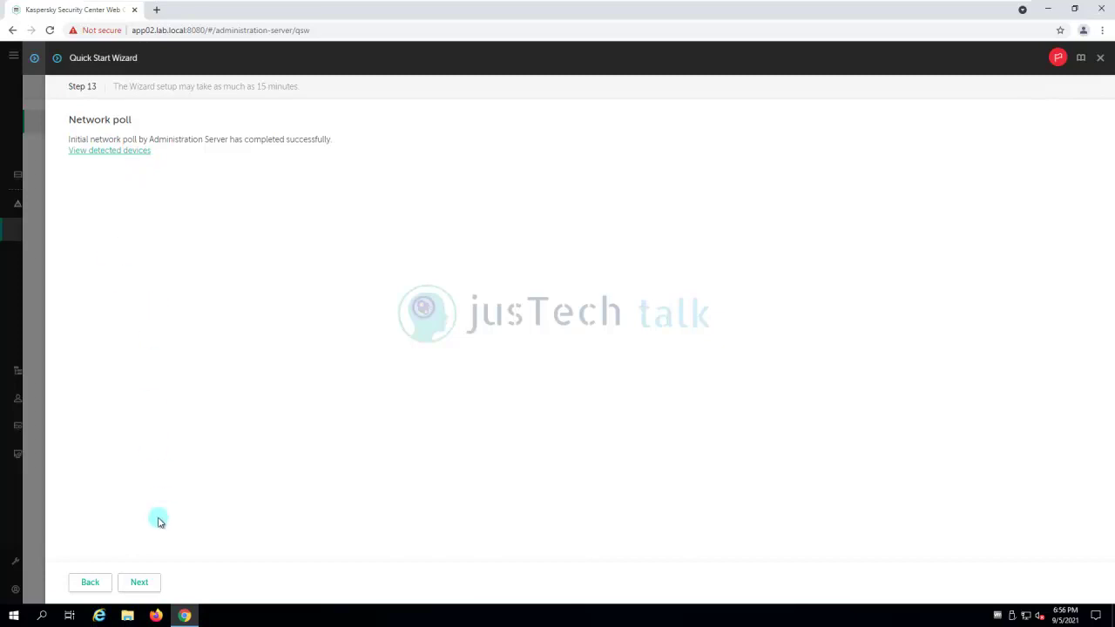
{"action": "left_click", "coordinate": [139, 584]}
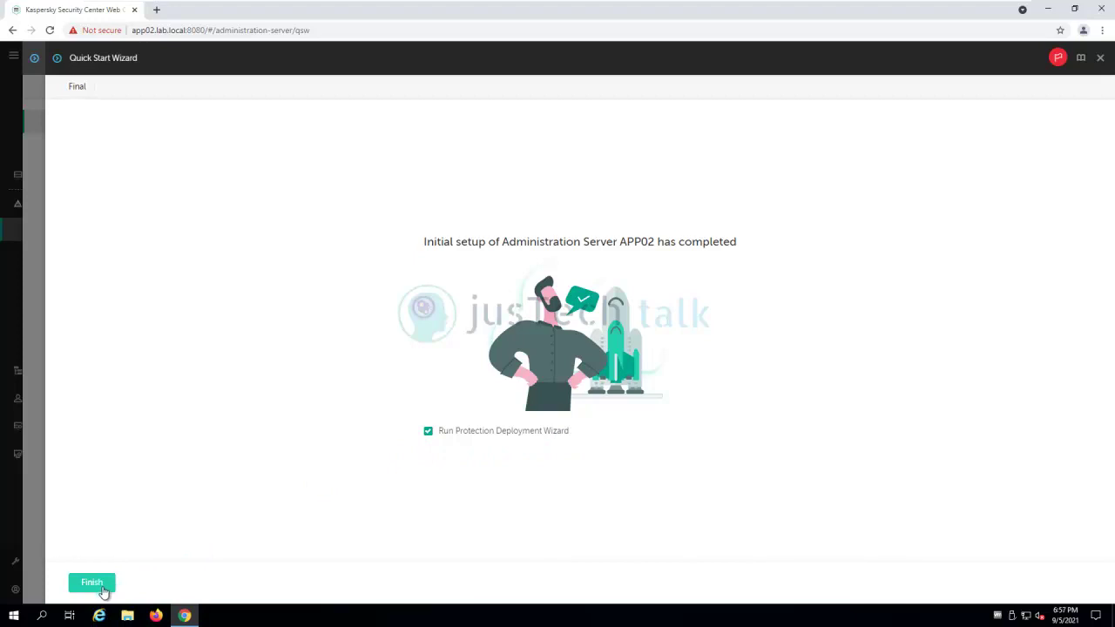
Finish setup and start protection deployment with the Kaspersky Security Center 13 Network Agent package
{"action": "left_click", "coordinate": [102, 591]}
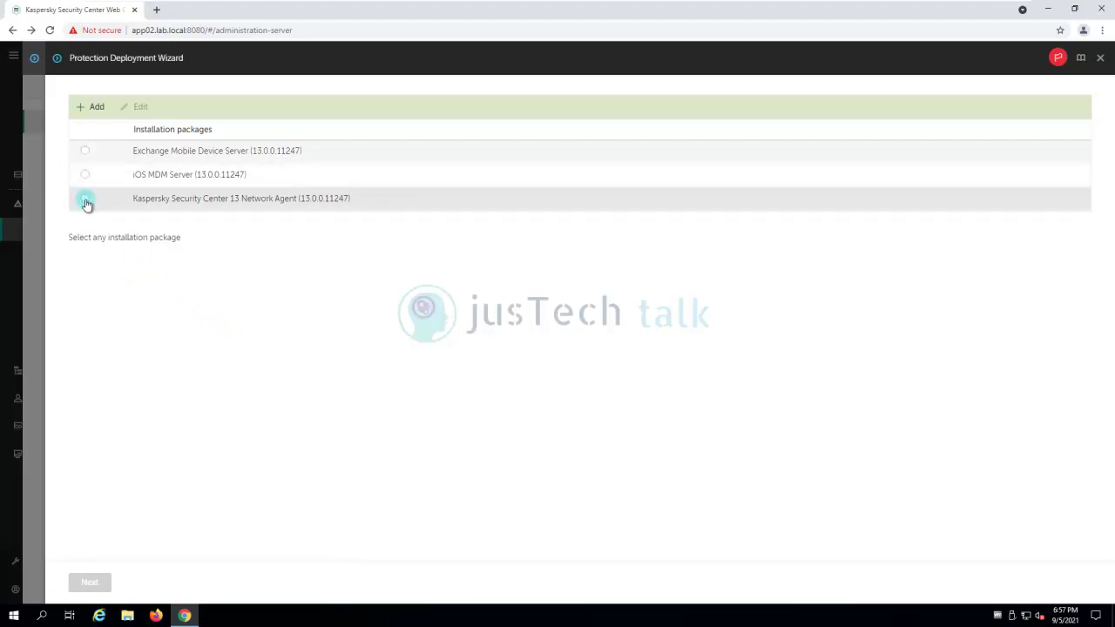
{"action": "left_click", "coordinate": [85, 200]}
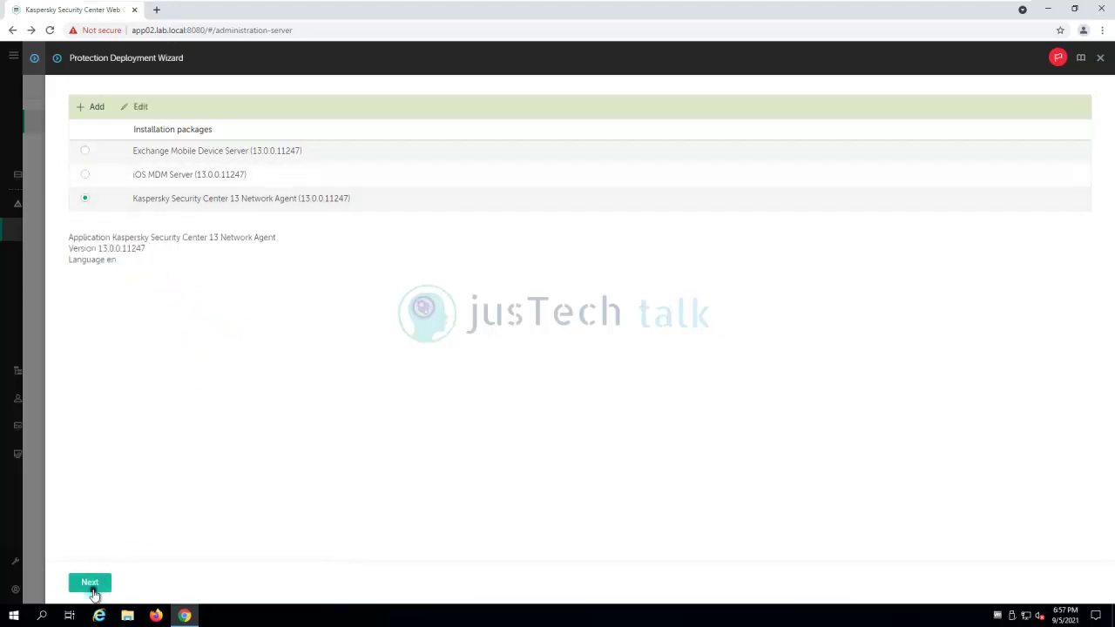
{"action": "left_click", "coordinate": [93, 591]}
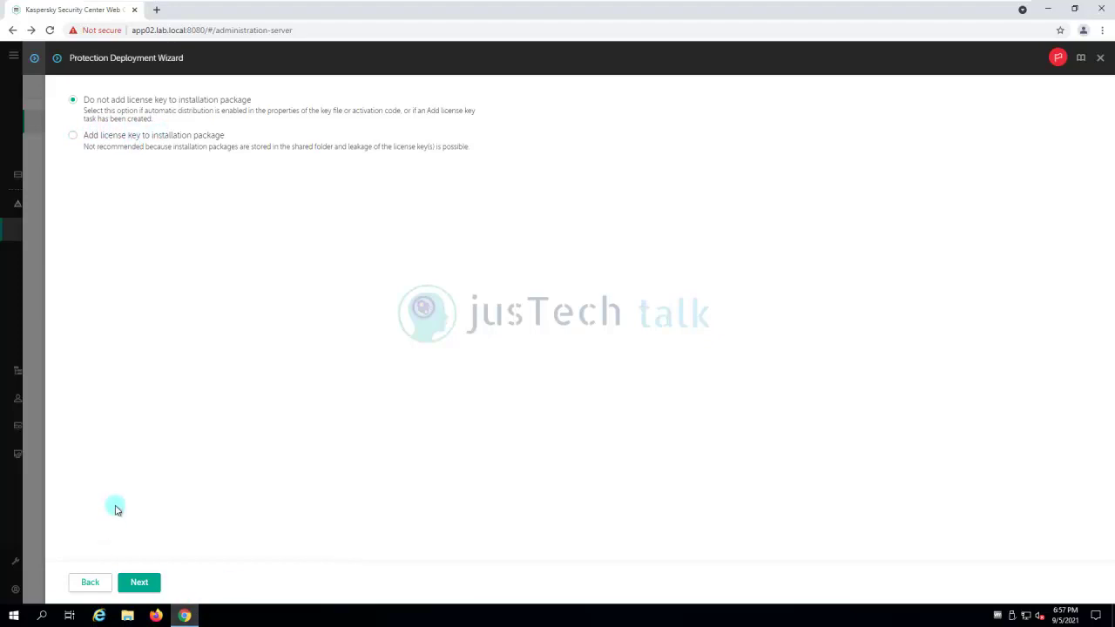
Exclude the license key from the package and pick specific devices, expanding Unassigned devices, LAB and Managed devices
{"action": "left_click", "coordinate": [150, 589]}
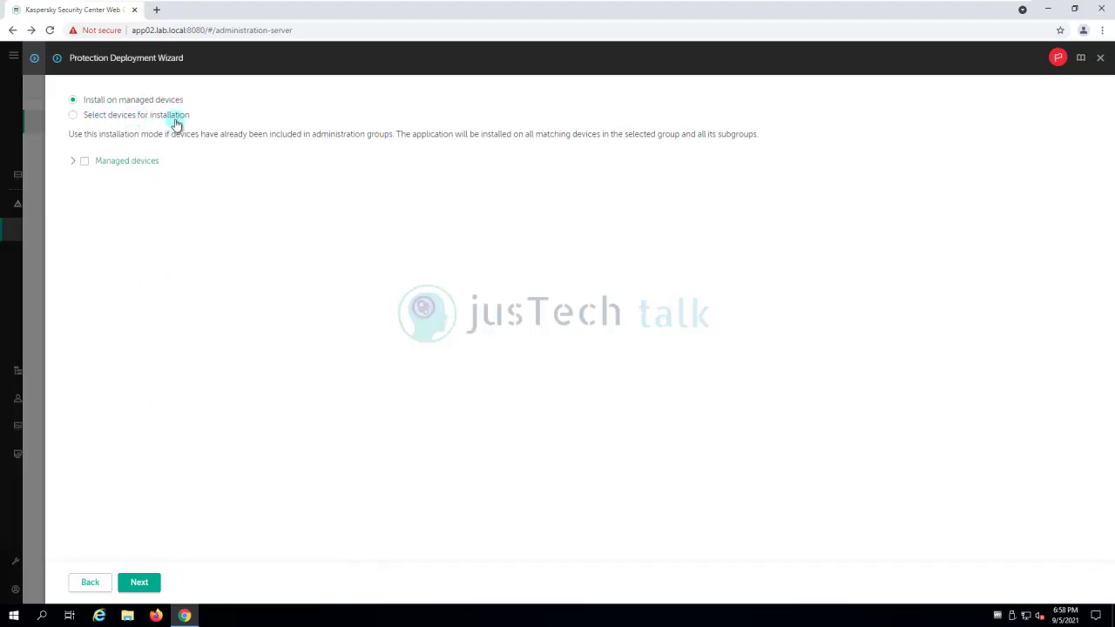
{"action": "left_click", "coordinate": [73, 116]}
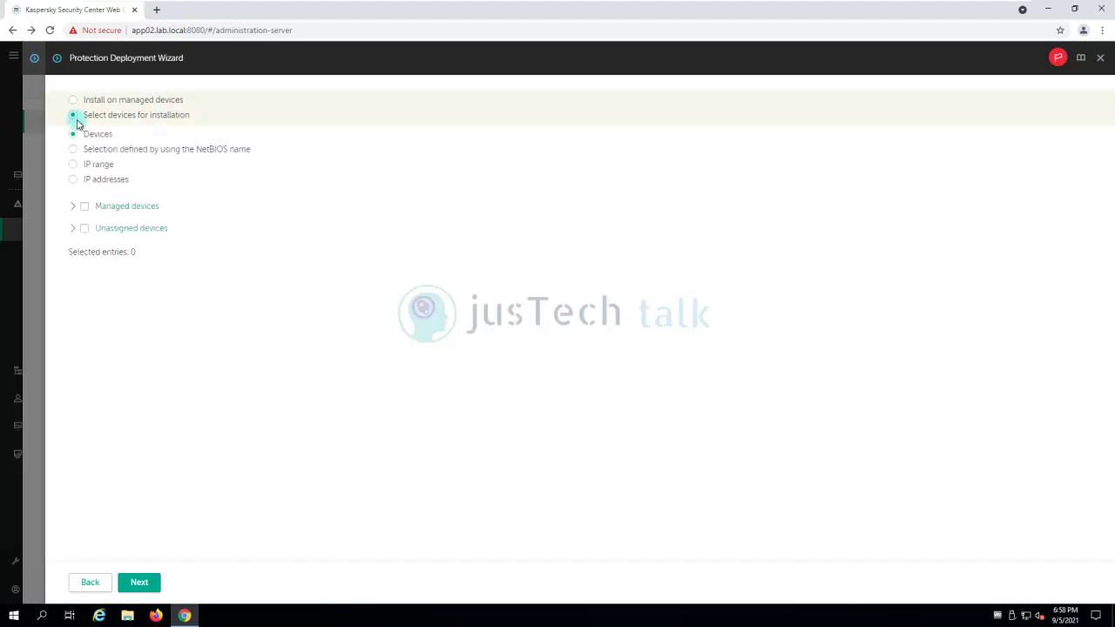
{"action": "left_click", "coordinate": [74, 230]}
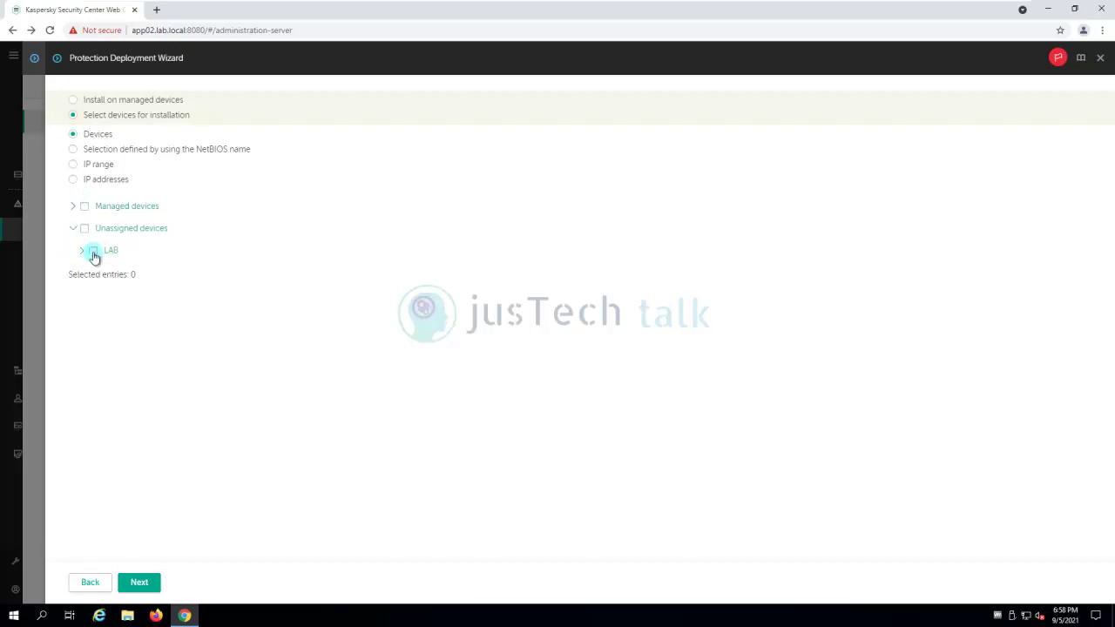
{"action": "left_click", "coordinate": [82, 252]}
{"action": "left_click", "coordinate": [72, 209]}
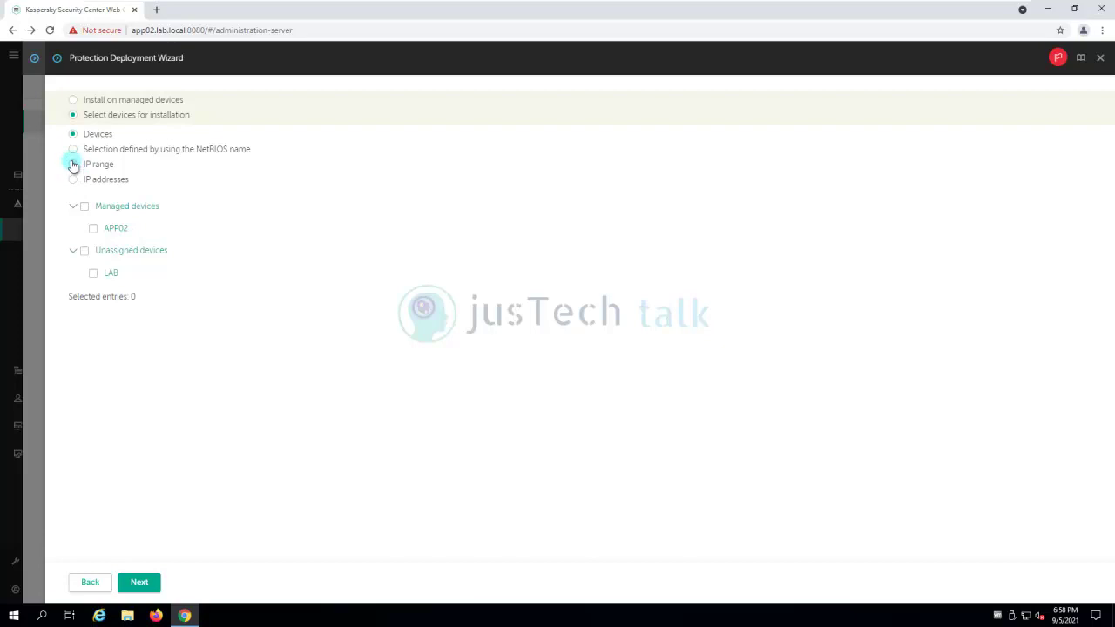
Add and select the IP range 192.168.10.150 - 192.168.10.151 as the installation target
{"action": "left_click", "coordinate": [74, 167]}
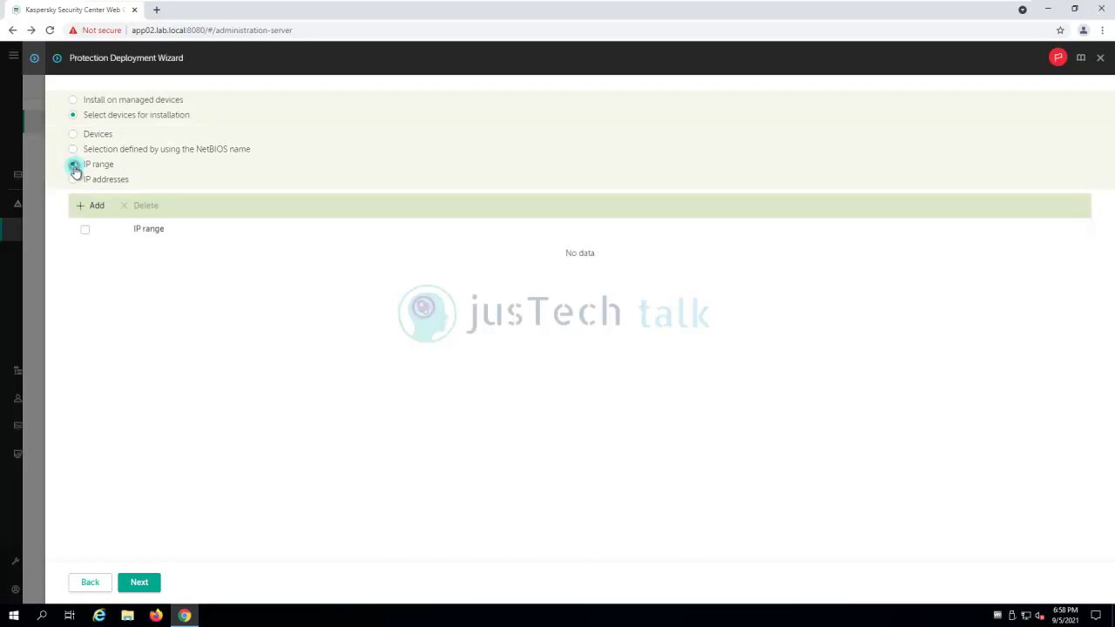
{"action": "left_click", "coordinate": [93, 209]}
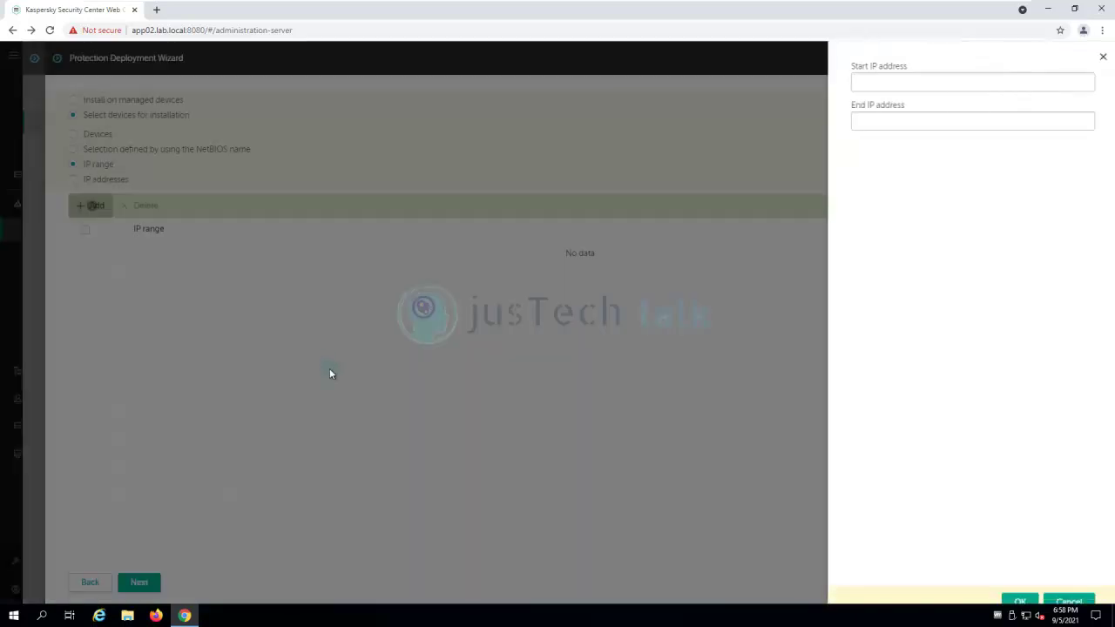
{"action": "left_click", "coordinate": [867, 85]}
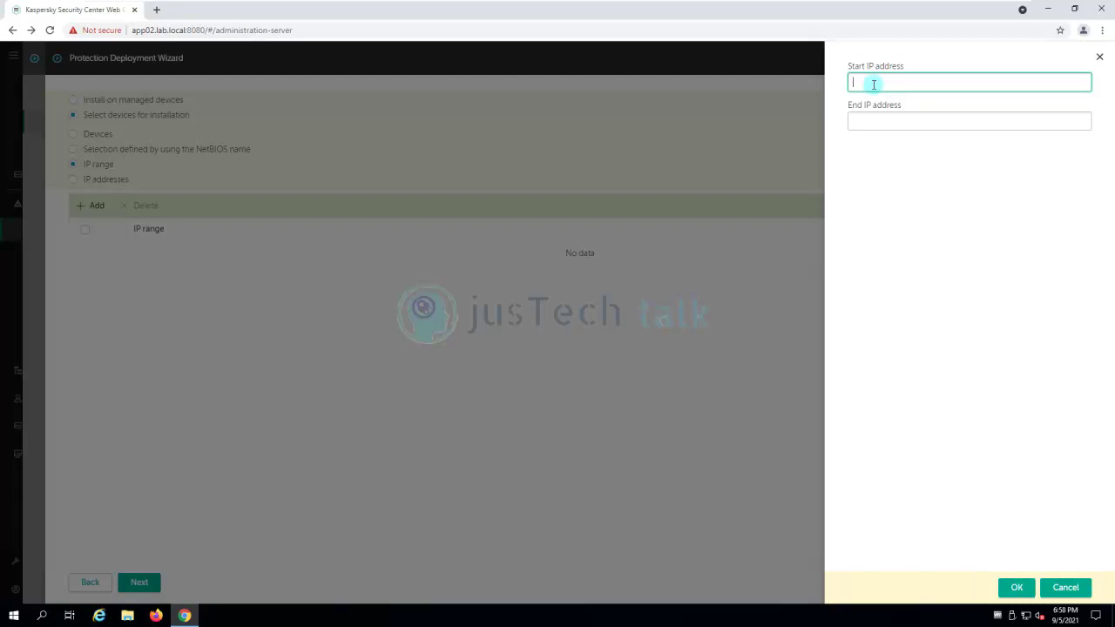
{"action": "type", "text": "192.168.10.150"}
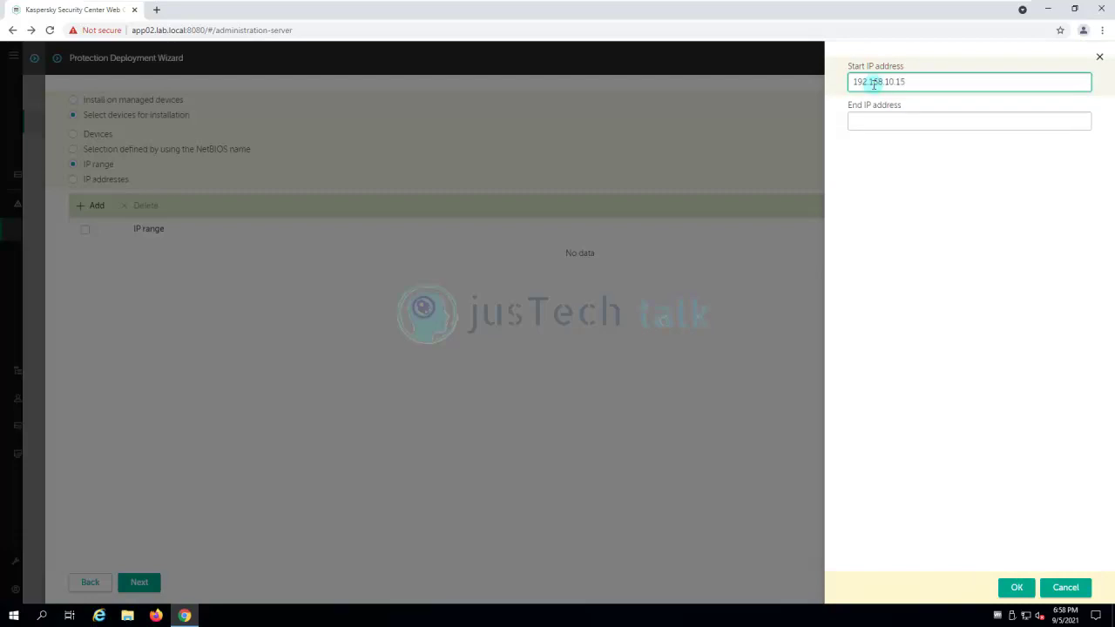
{"action": "left_click", "coordinate": [999, 122]}
{"action": "type", "text": "192.16"}
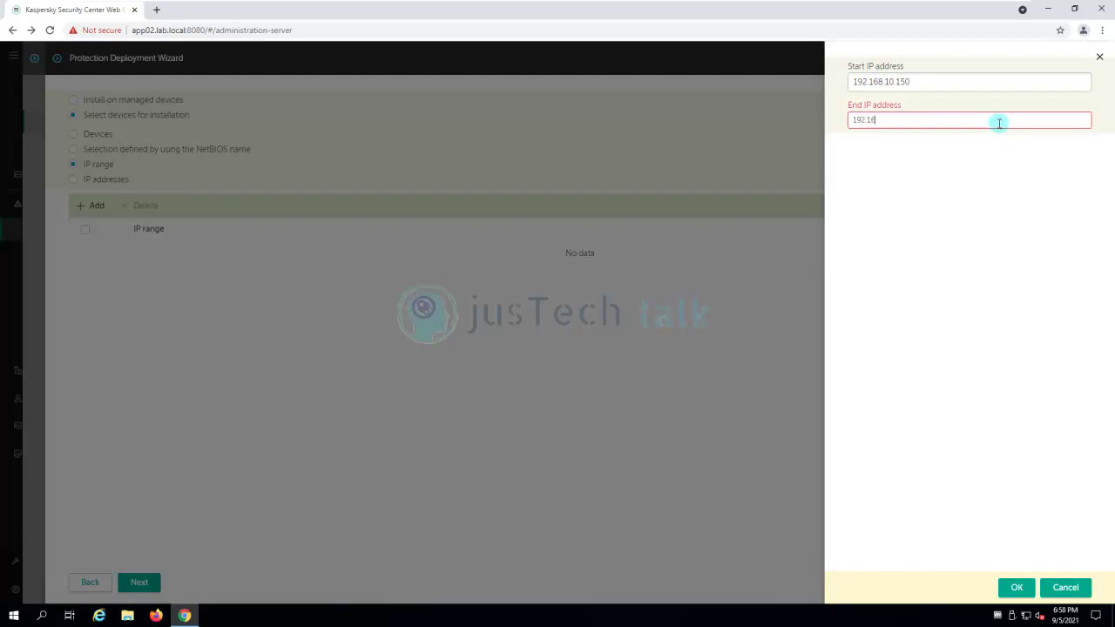
{"action": "type", "text": "8.10.151"}
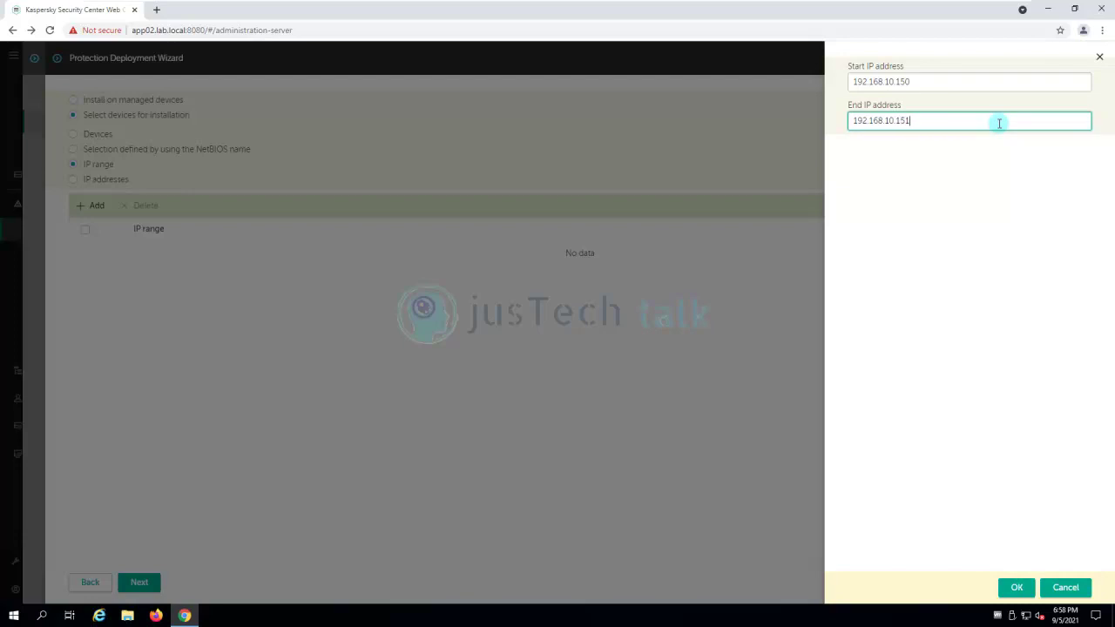
{"action": "left_click", "coordinate": [1016, 588]}
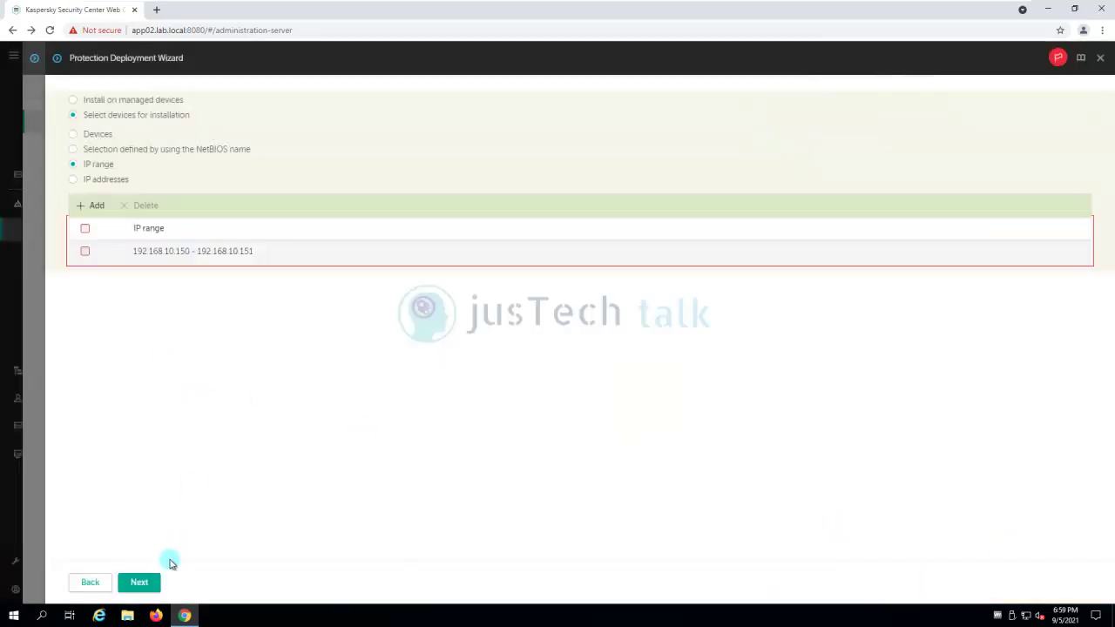
{"action": "left_click", "coordinate": [84, 251]}
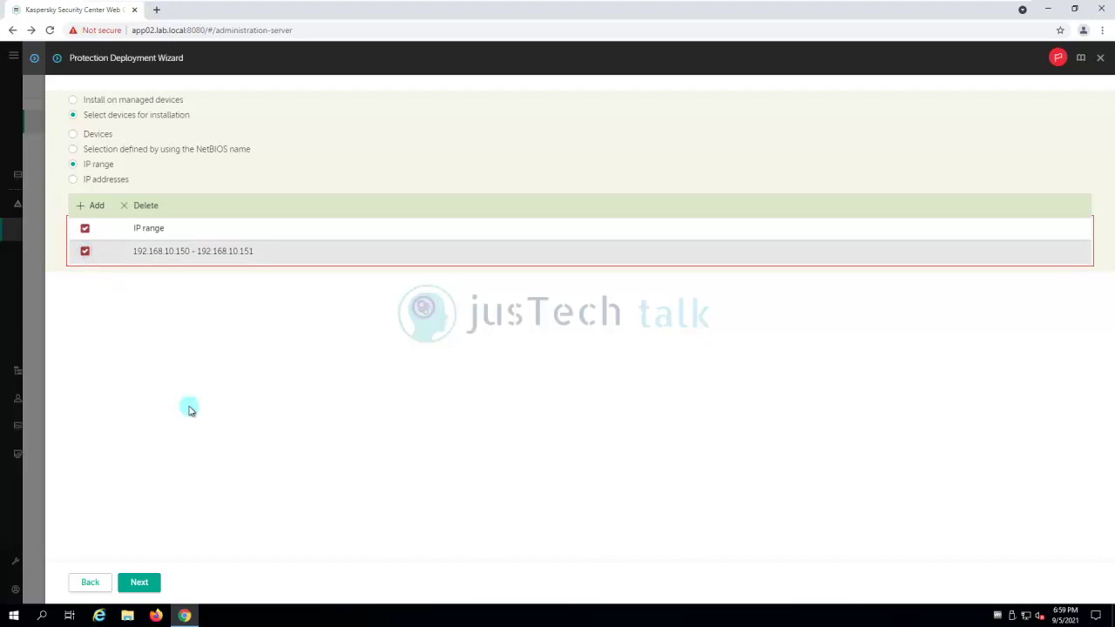
{"action": "left_click", "coordinate": [141, 578]}
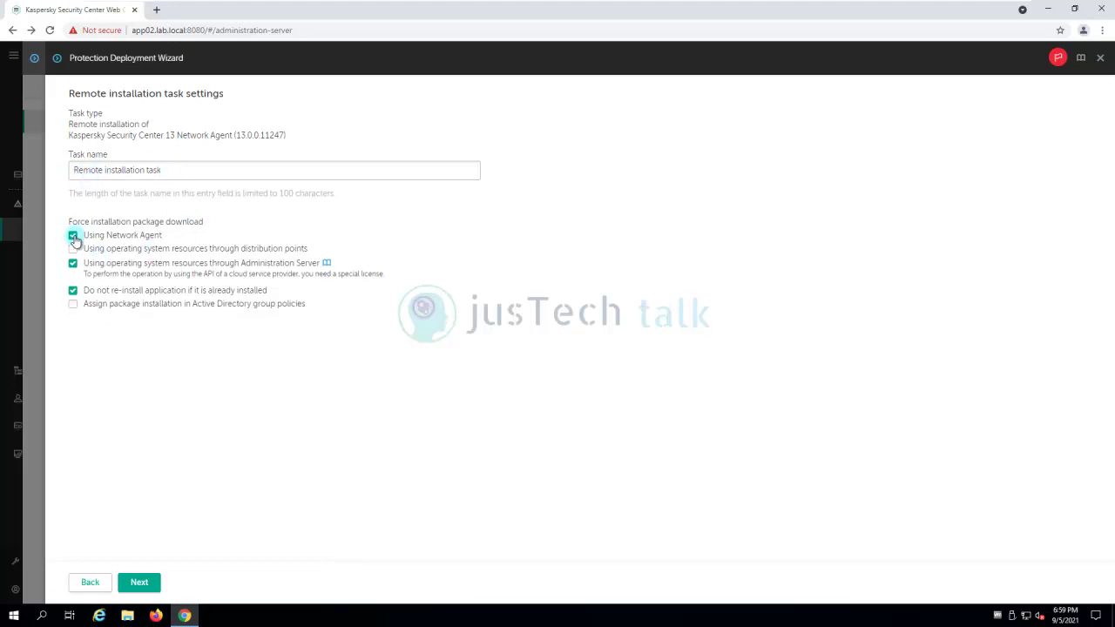
Turn off forced package download using Network Agent and advance to the restart options
{"action": "left_click", "coordinate": [74, 237]}
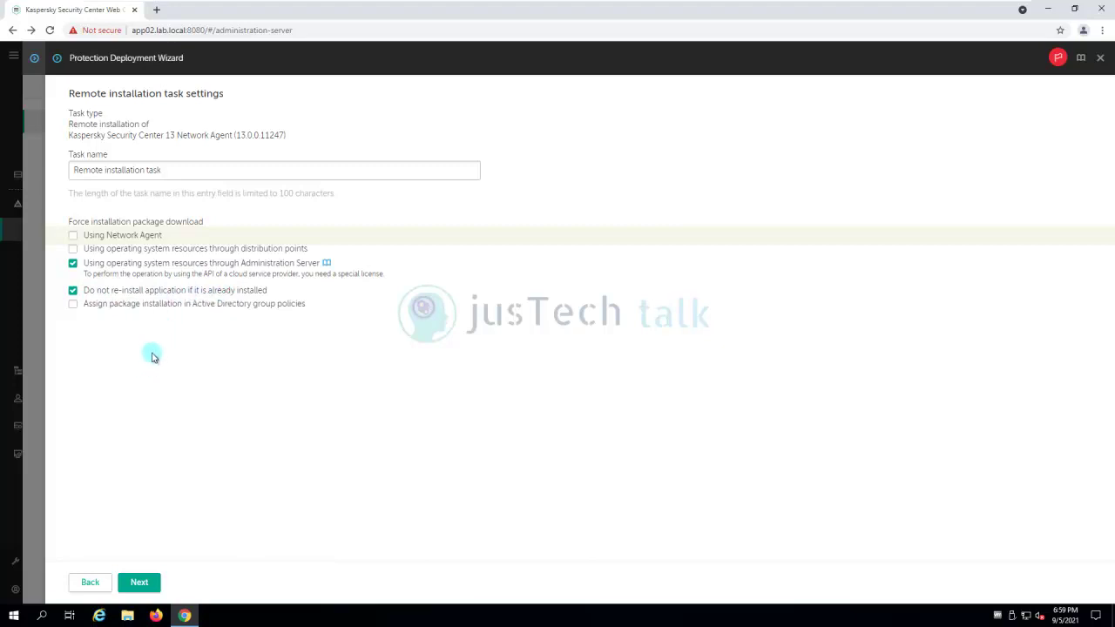
{"action": "left_click", "coordinate": [157, 580]}
{"action": "left_click", "coordinate": [144, 592]}
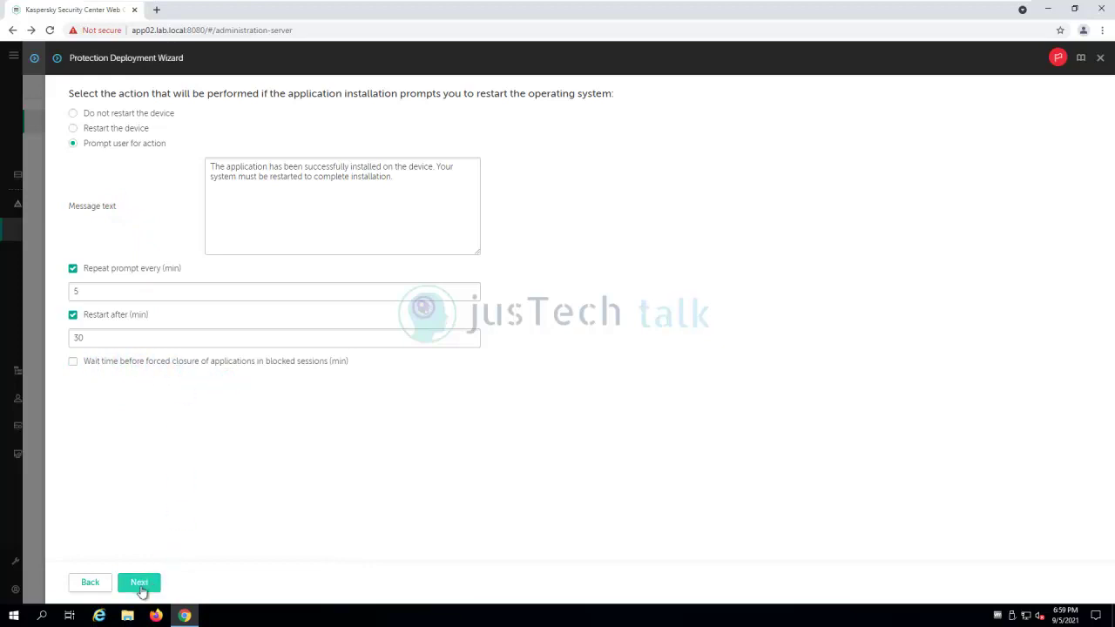
Keep the default restart options and move unassigned devices into Managed devices after installation
{"action": "left_click", "coordinate": [142, 583]}
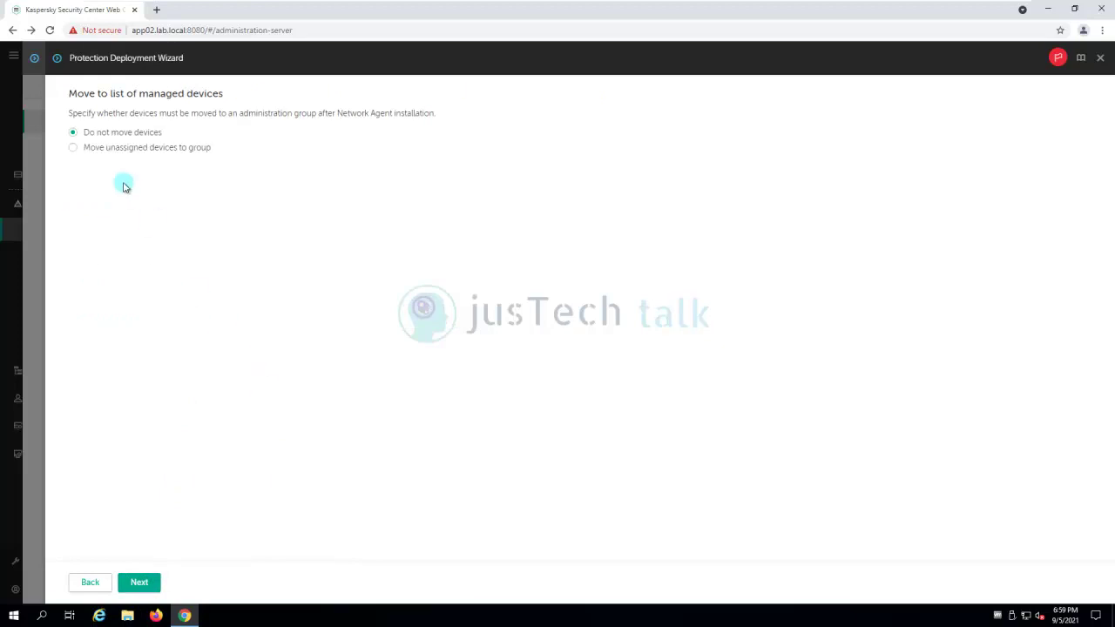
{"action": "left_click", "coordinate": [72, 151]}
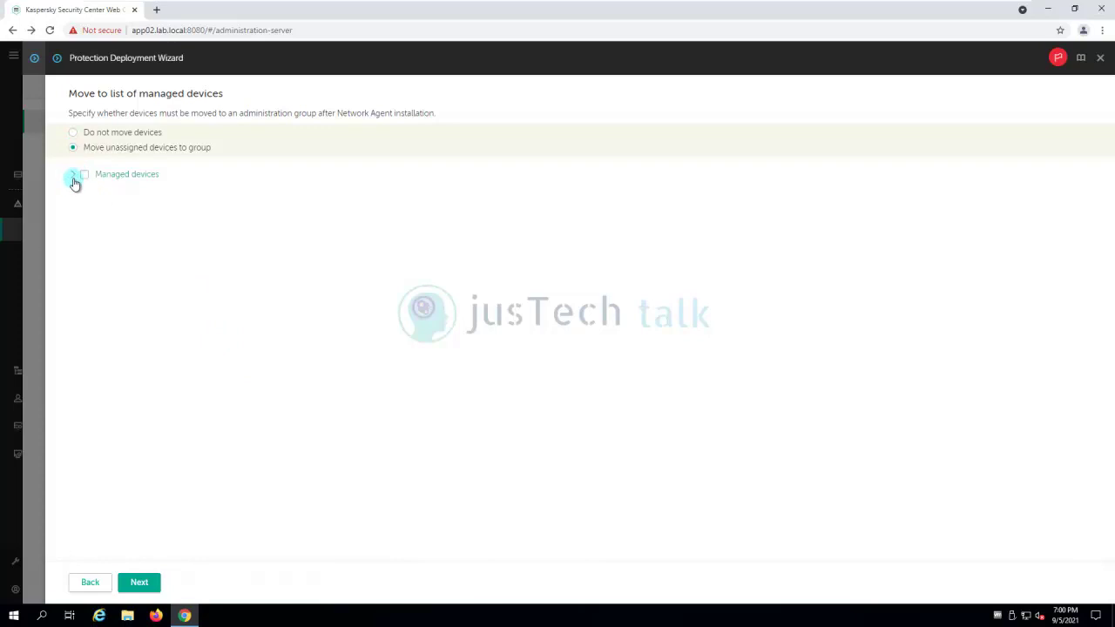
{"action": "left_click", "coordinate": [88, 176]}
{"action": "left_click", "coordinate": [142, 583]}
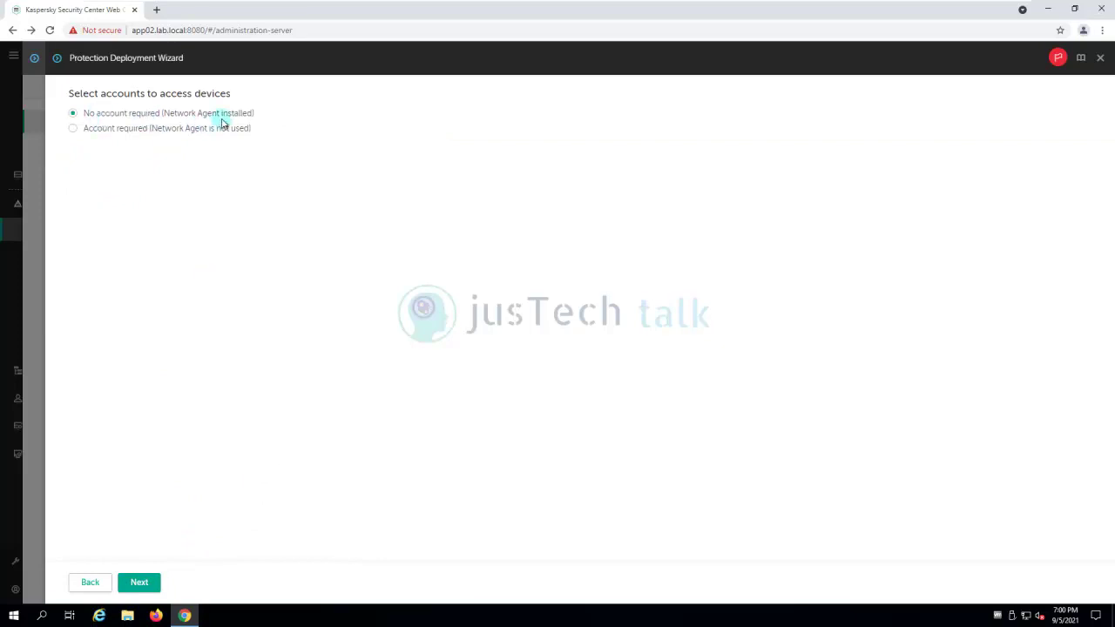
Require an access account and add lab\administrator as a Local Account with its password
{"action": "left_click", "coordinate": [72, 130]}
{"action": "left_click", "coordinate": [93, 174]}
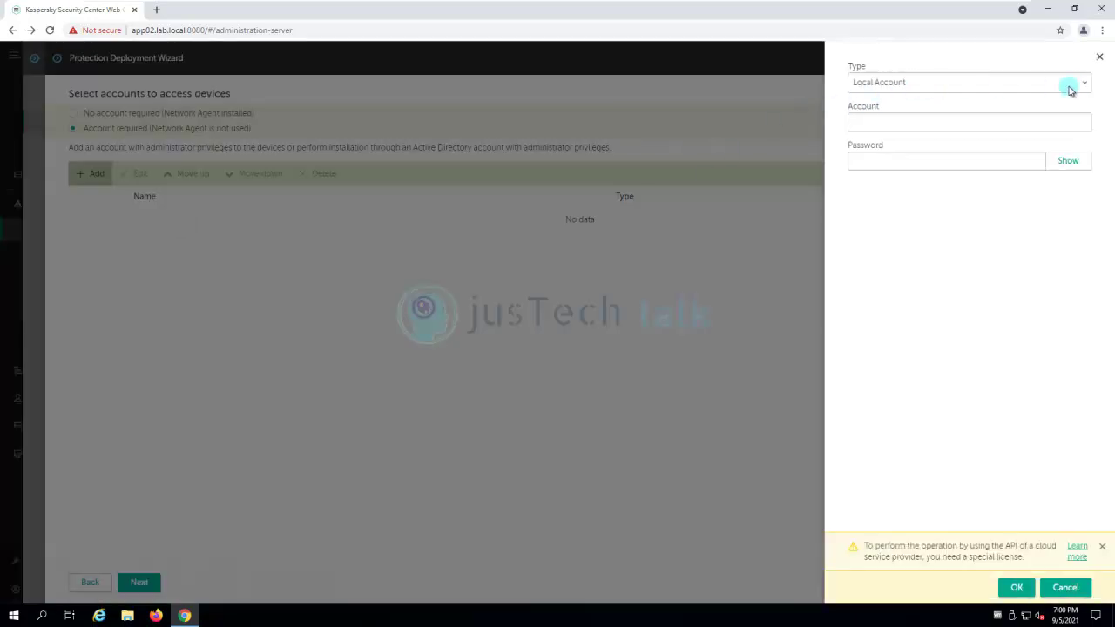
{"action": "left_click", "coordinate": [1081, 88]}
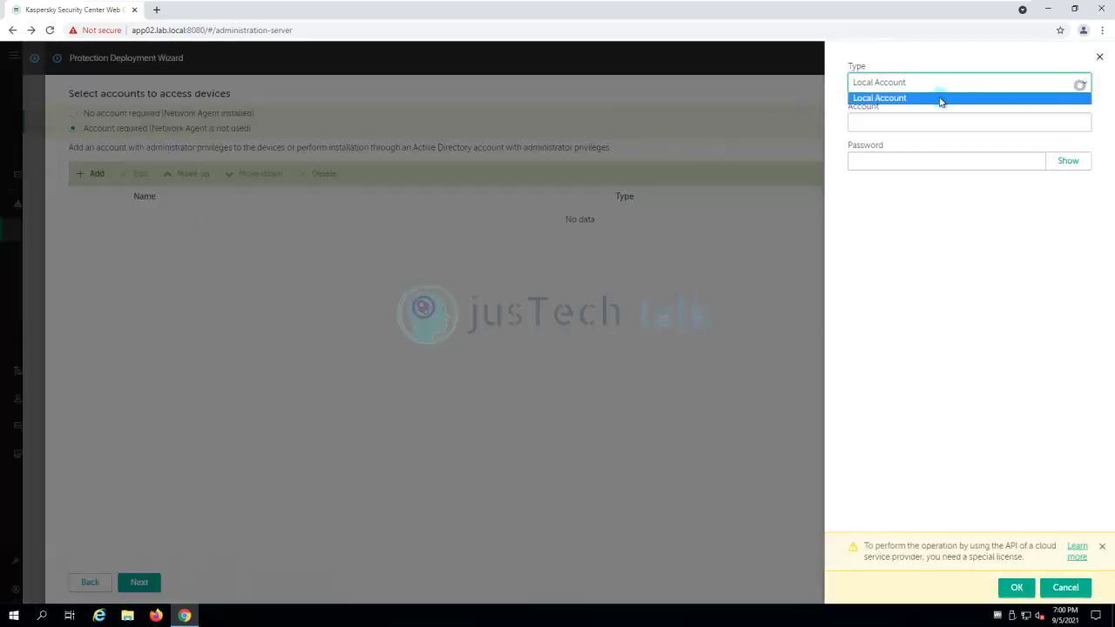
{"action": "left_click", "coordinate": [898, 123]}
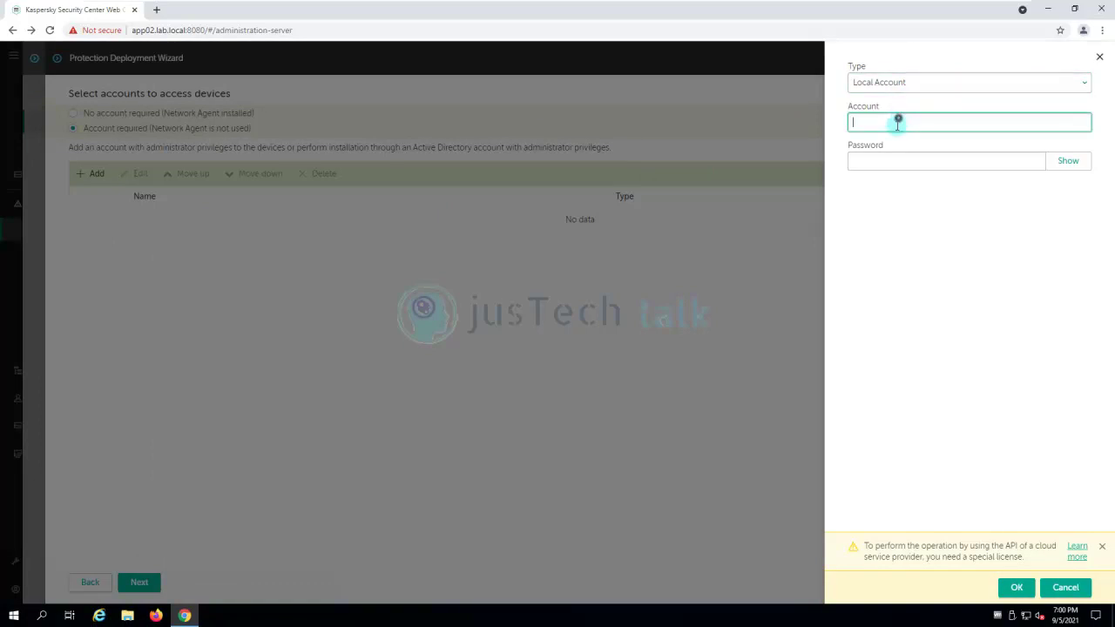
{"action": "left_click", "coordinate": [1087, 85]}
{"action": "left_click", "coordinate": [1085, 83]}
{"action": "left_click", "coordinate": [962, 124]}
{"action": "type", "text": "\\ALA"}
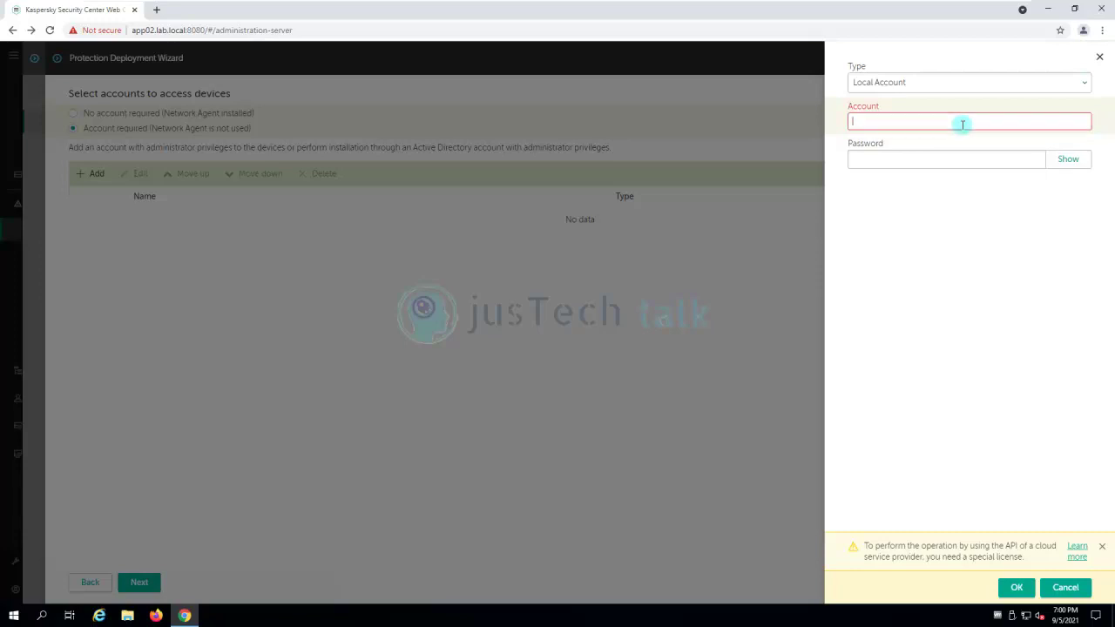
{"action": "type", "text": "lab\\administrator"}
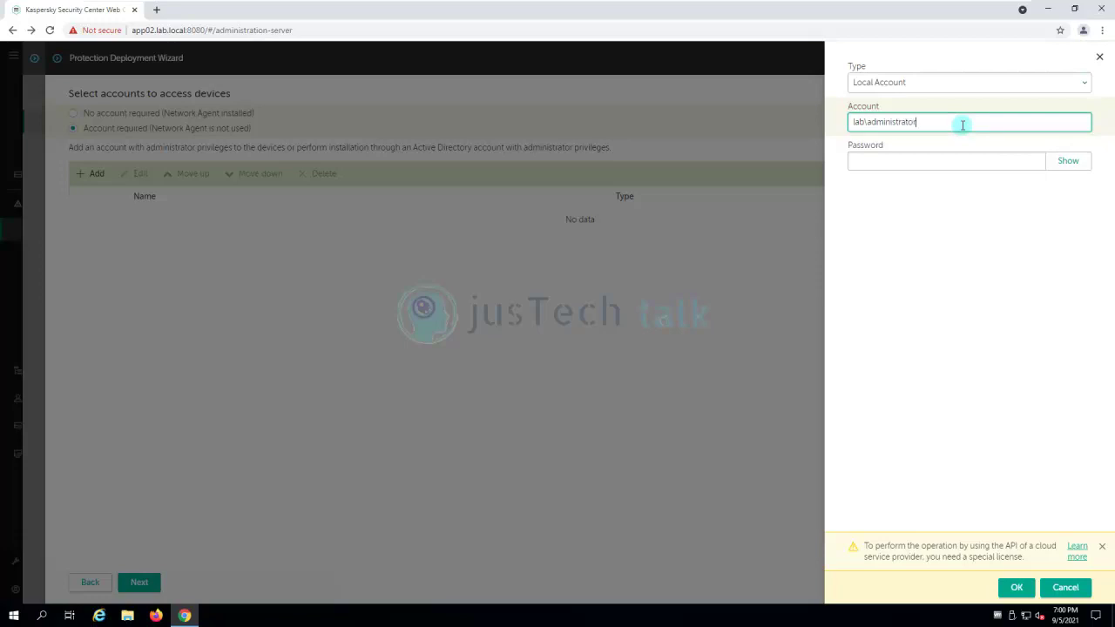
{"action": "key", "text": "Tab"}
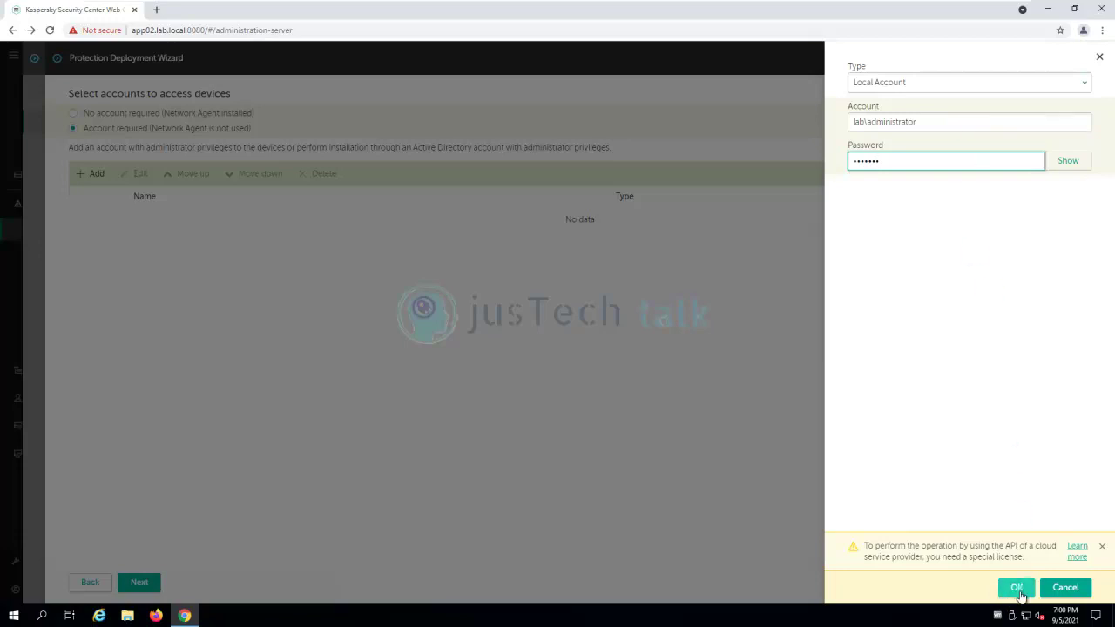
{"action": "left_click", "coordinate": [1020, 592]}
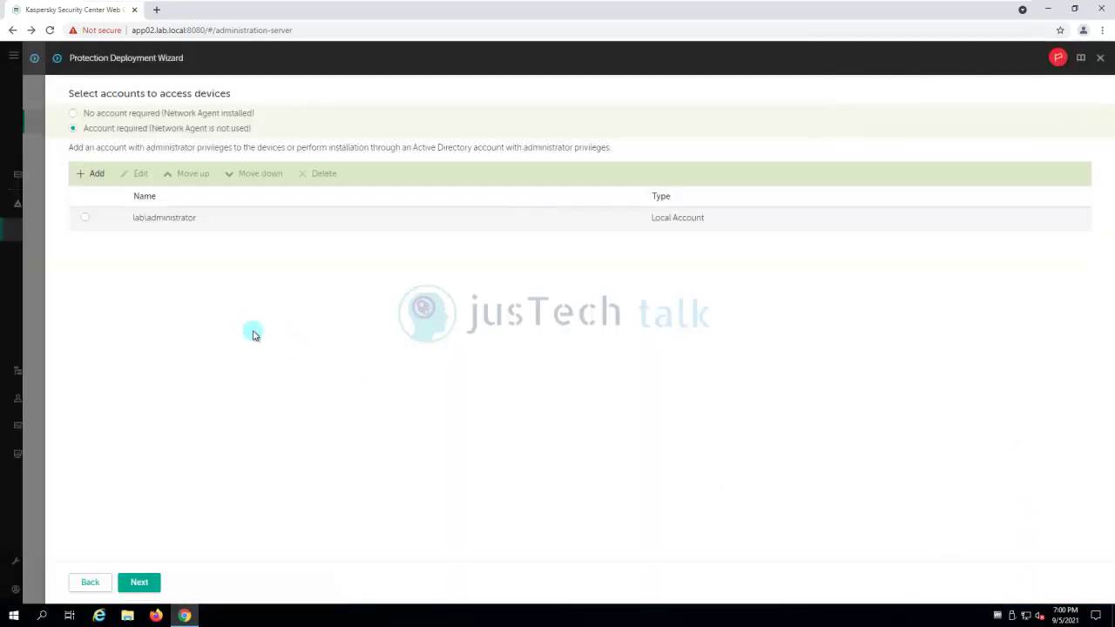
{"action": "left_click", "coordinate": [145, 585]}
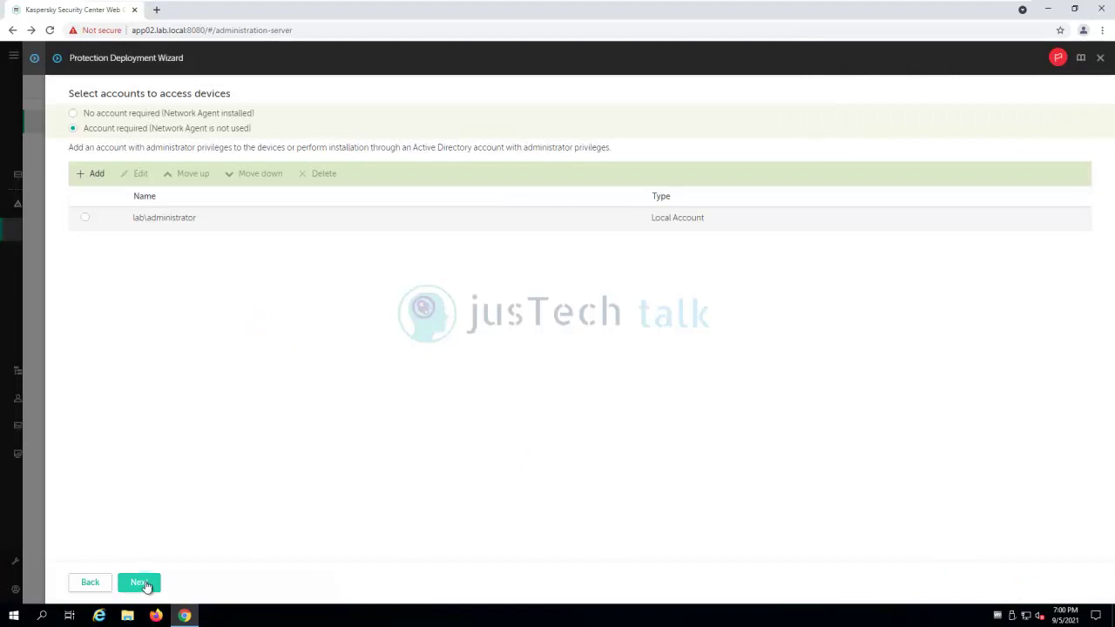
Finish the deployment wizard with 'Run the task after the Wizard finishes' enabled
{"action": "left_click", "coordinate": [144, 584]}
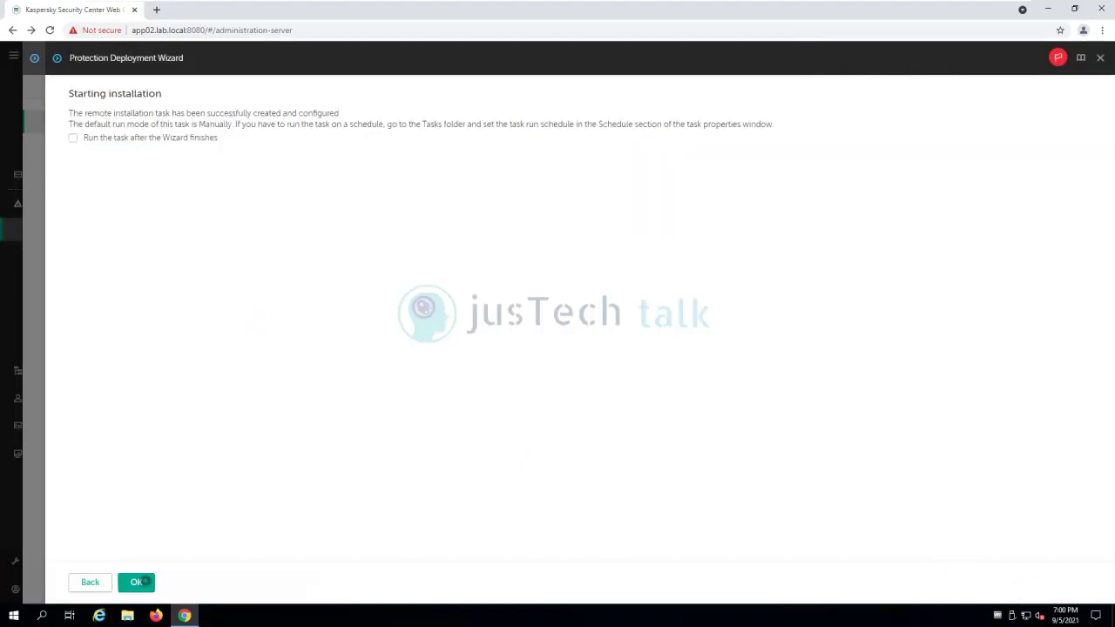
{"action": "left_click", "coordinate": [72, 140]}
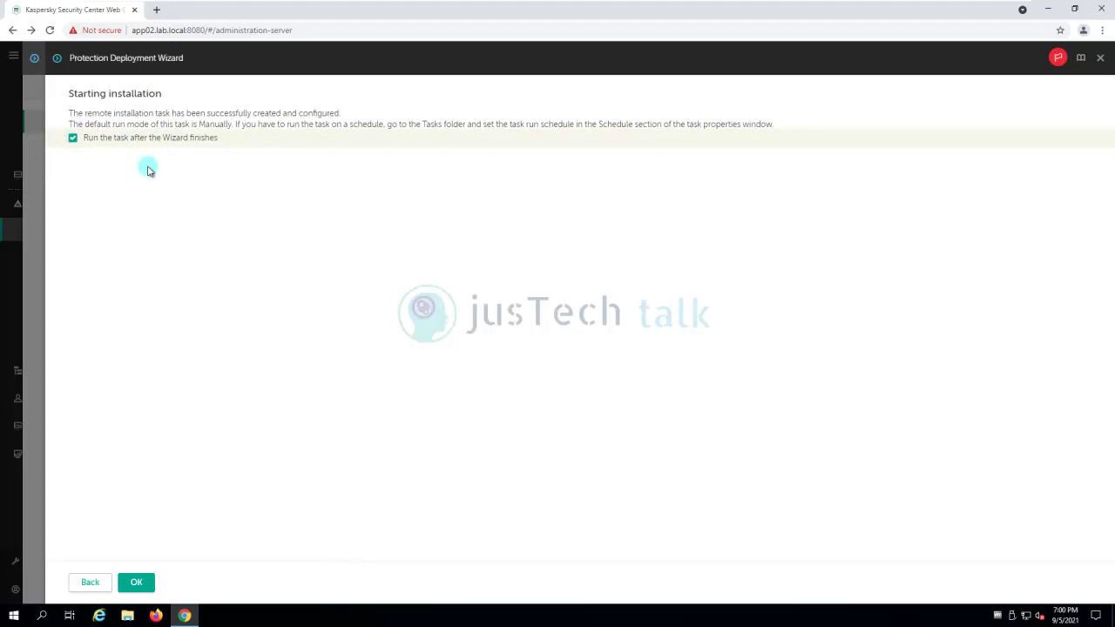
{"action": "left_click", "coordinate": [137, 583]}
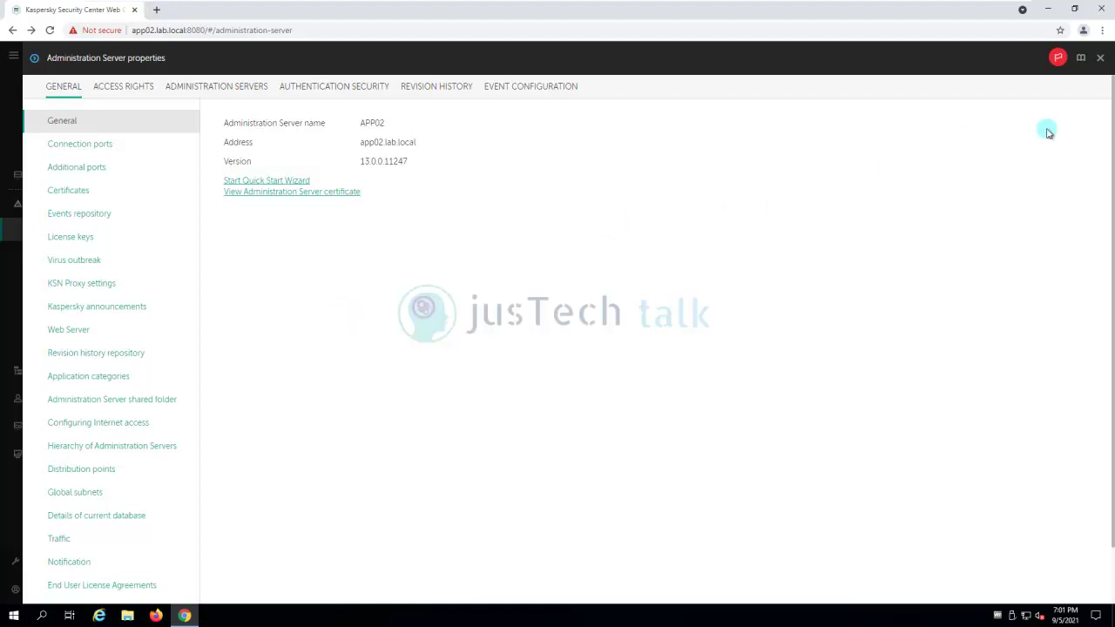
Leave the server properties and go to Discovery & Deployment > Discovery > IP Ranges
{"action": "left_click", "coordinate": [1101, 61]}
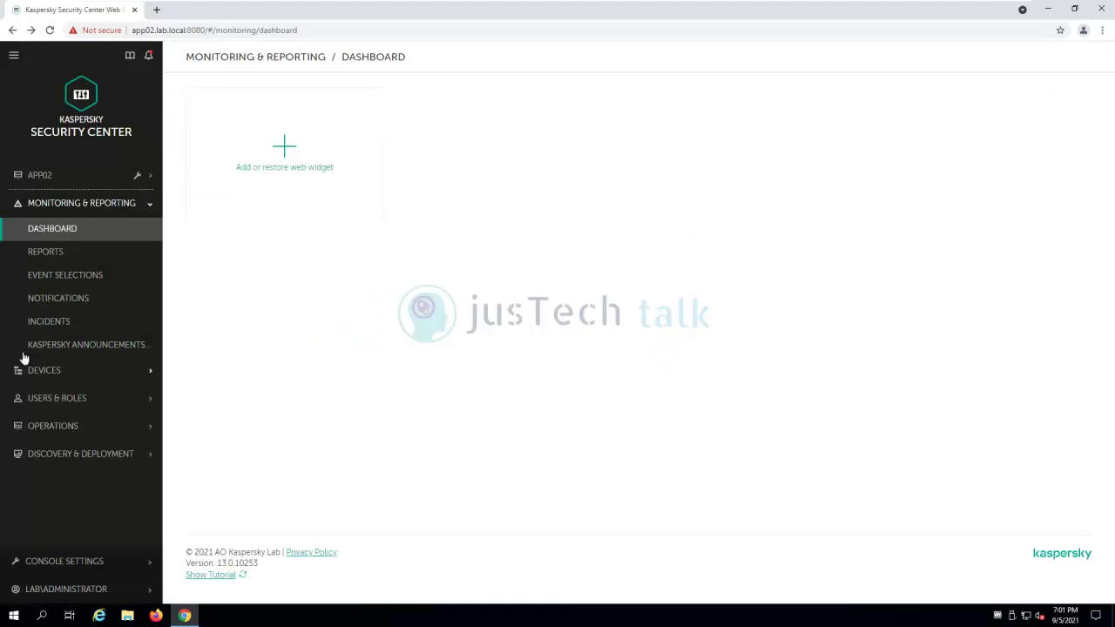
{"action": "left_click", "coordinate": [116, 426]}
{"action": "scroll", "coordinate": [127, 418], "scroll_direction": "down", "scroll_amount": 3}
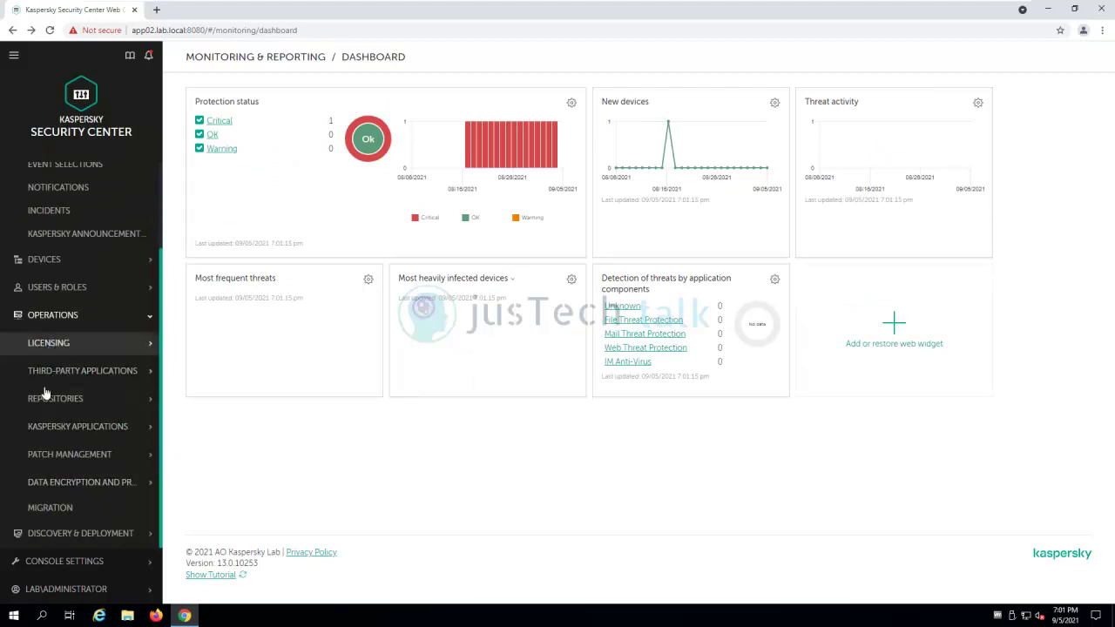
{"action": "left_click", "coordinate": [149, 429]}
{"action": "left_click", "coordinate": [149, 430]}
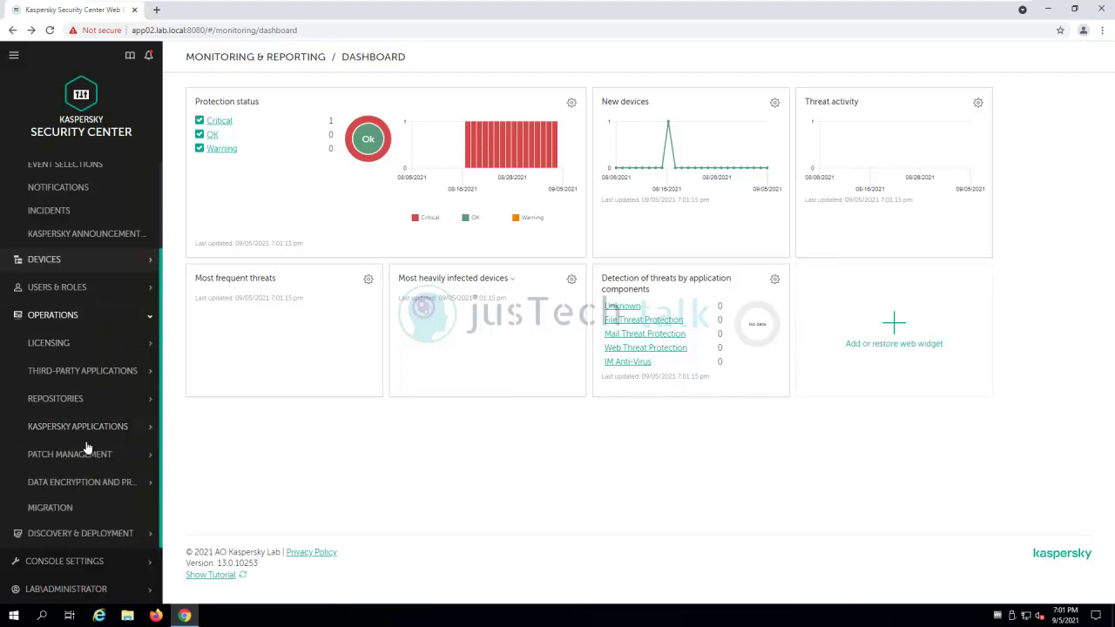
{"action": "left_click", "coordinate": [143, 540]}
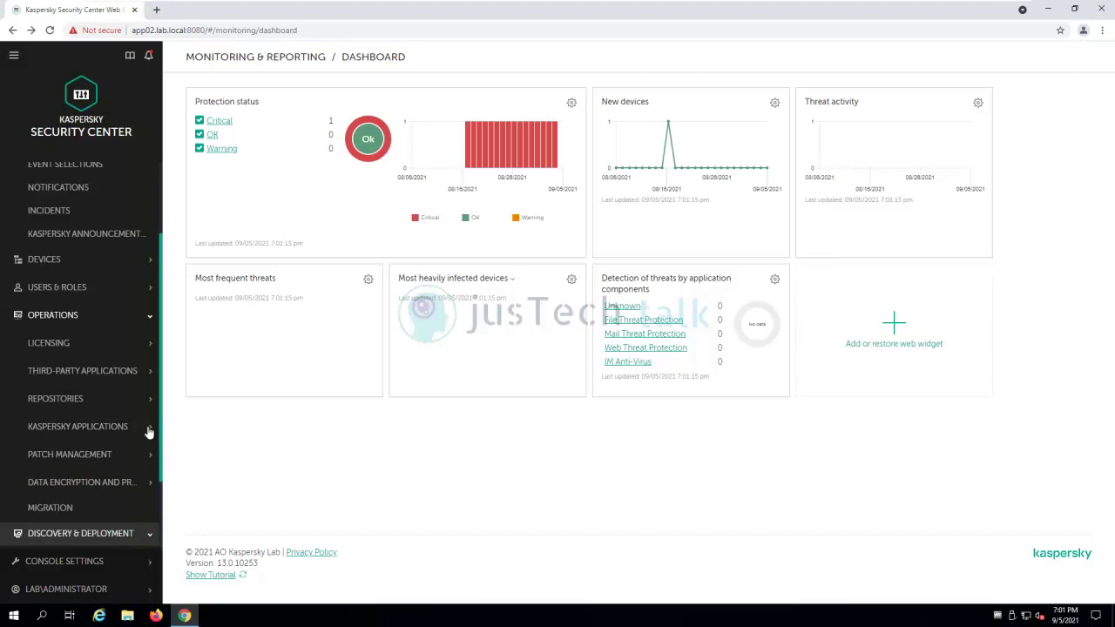
{"action": "left_click", "coordinate": [150, 317]}
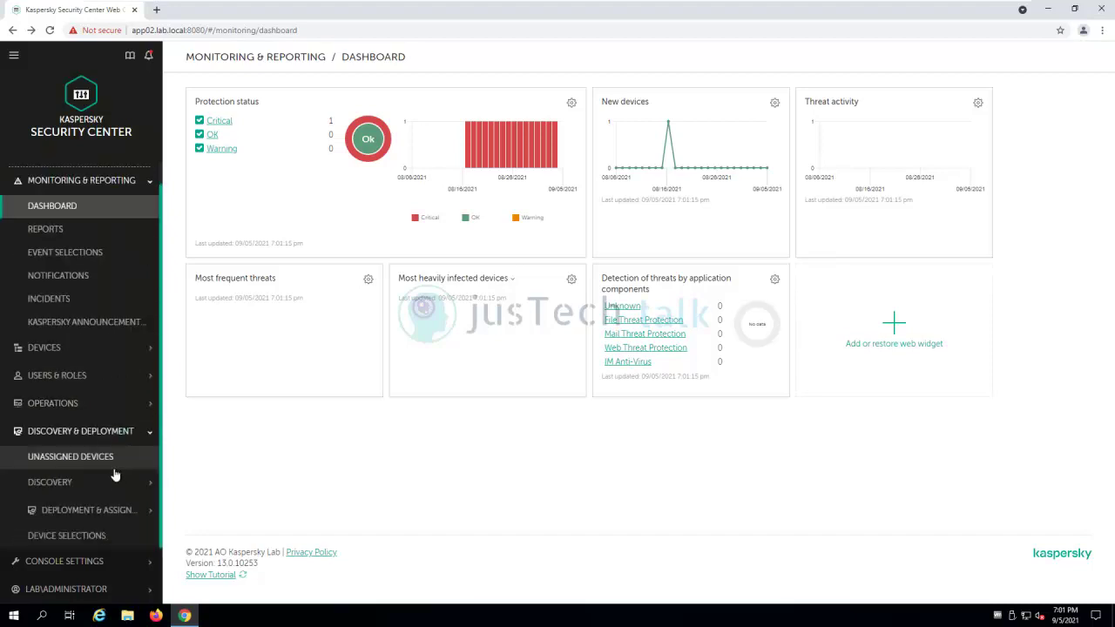
{"action": "left_click", "coordinate": [64, 484]}
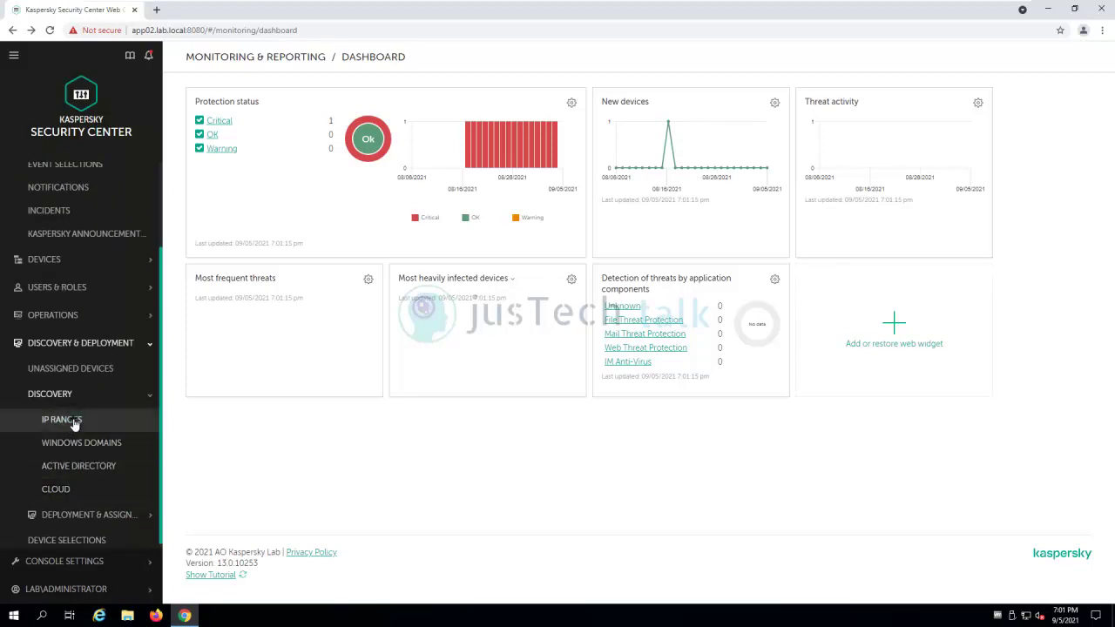
{"action": "left_click", "coordinate": [75, 423]}
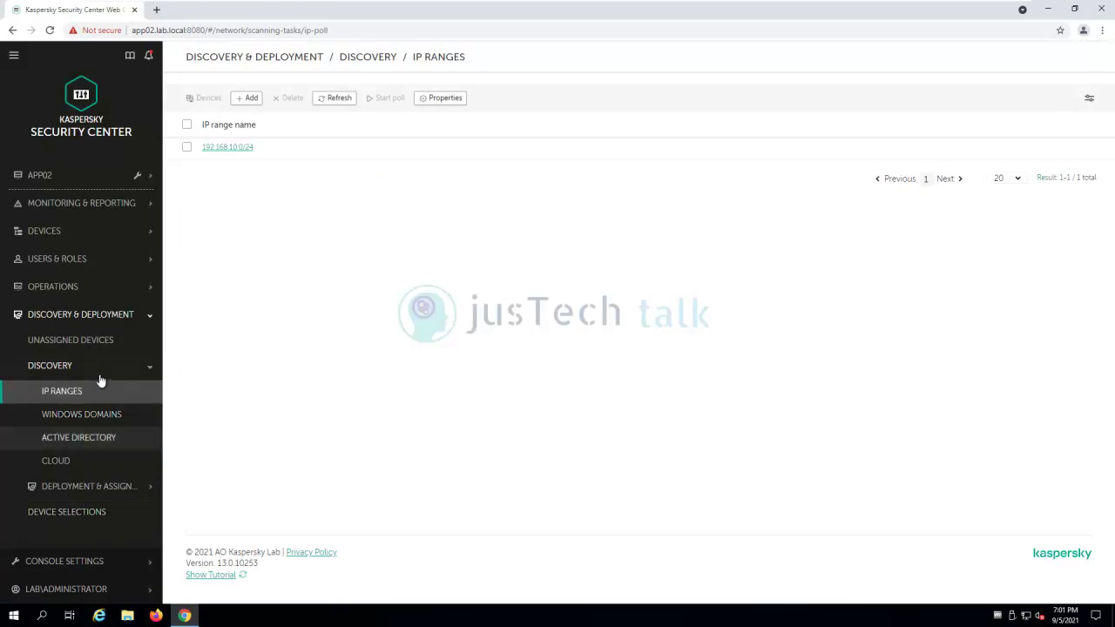
Open Devices > Tasks to see the Remote installation task marked Failed
{"action": "left_click", "coordinate": [87, 232]}
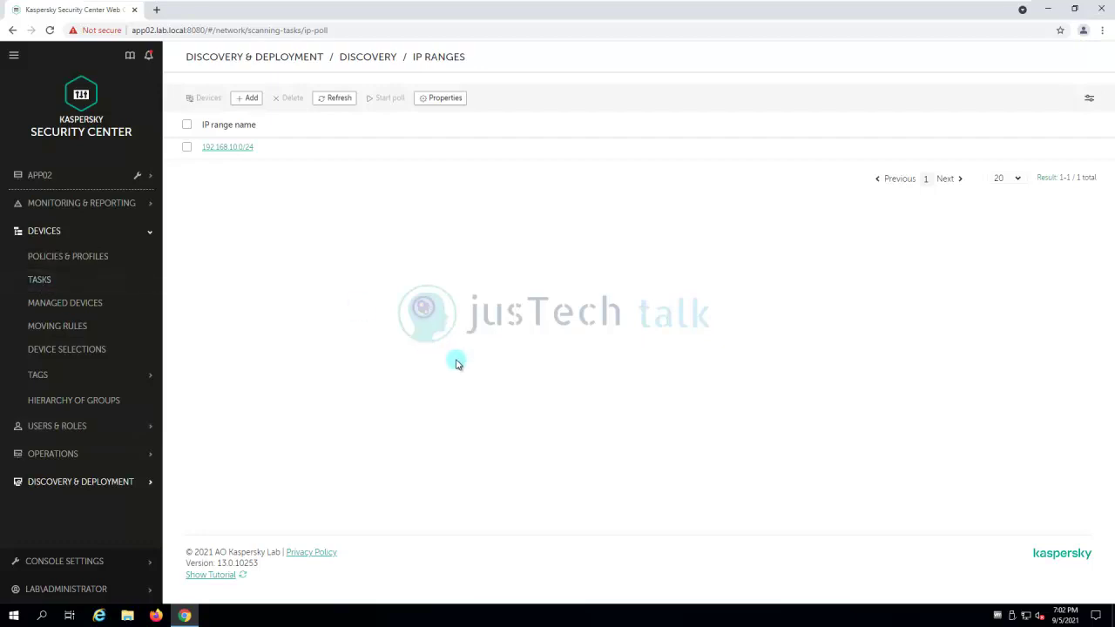
{"action": "left_click", "coordinate": [38, 283]}
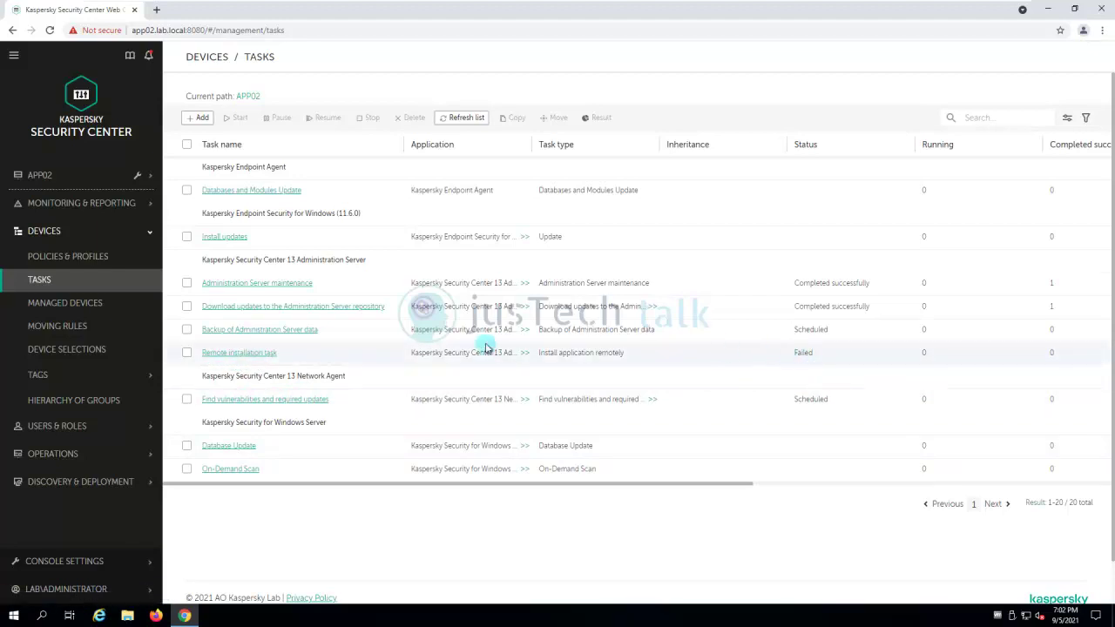
Check the Remote installation task's results showing both devices possibly disconnected, then view its settings
{"action": "left_click", "coordinate": [233, 355]}
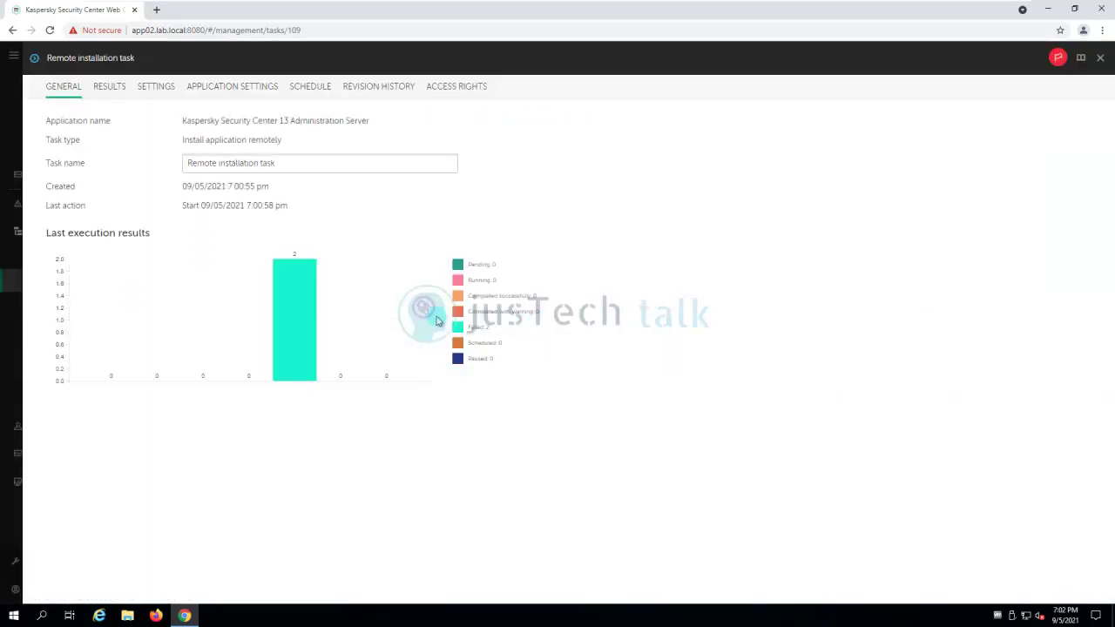
{"action": "left_click", "coordinate": [243, 280]}
{"action": "left_click", "coordinate": [161, 153]}
{"action": "left_click", "coordinate": [112, 94]}
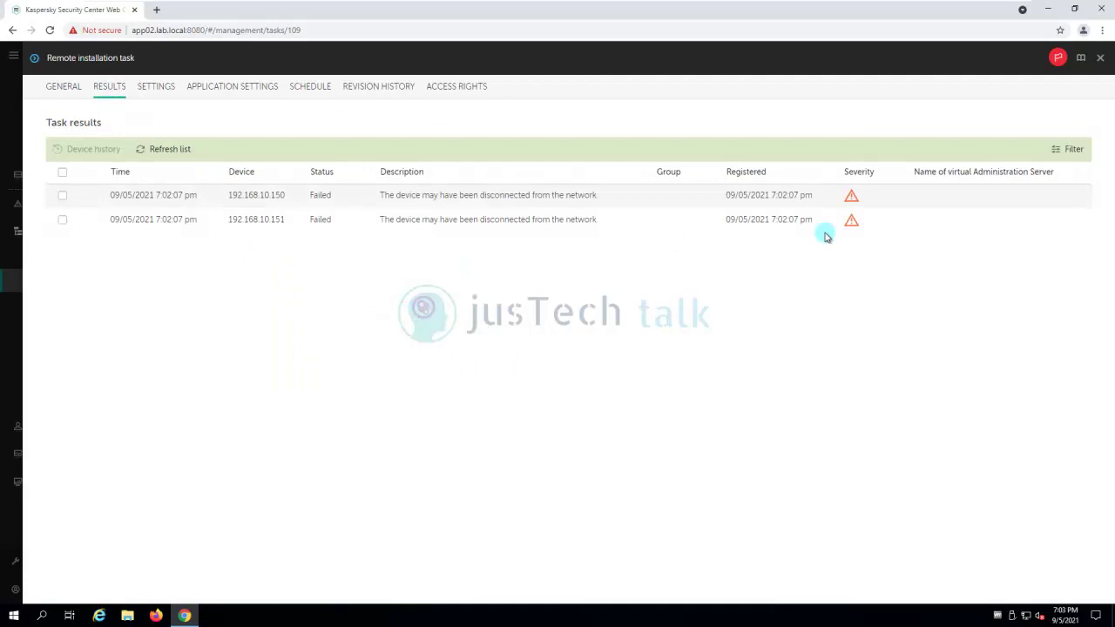
{"action": "left_click", "coordinate": [425, 196]}
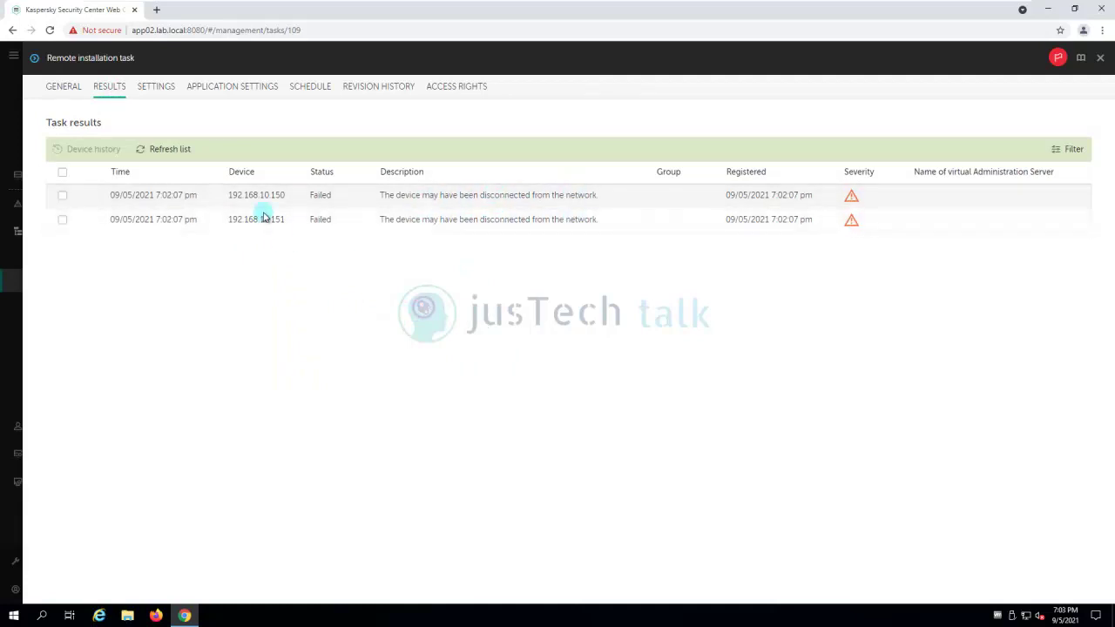
{"action": "left_click", "coordinate": [154, 89]}
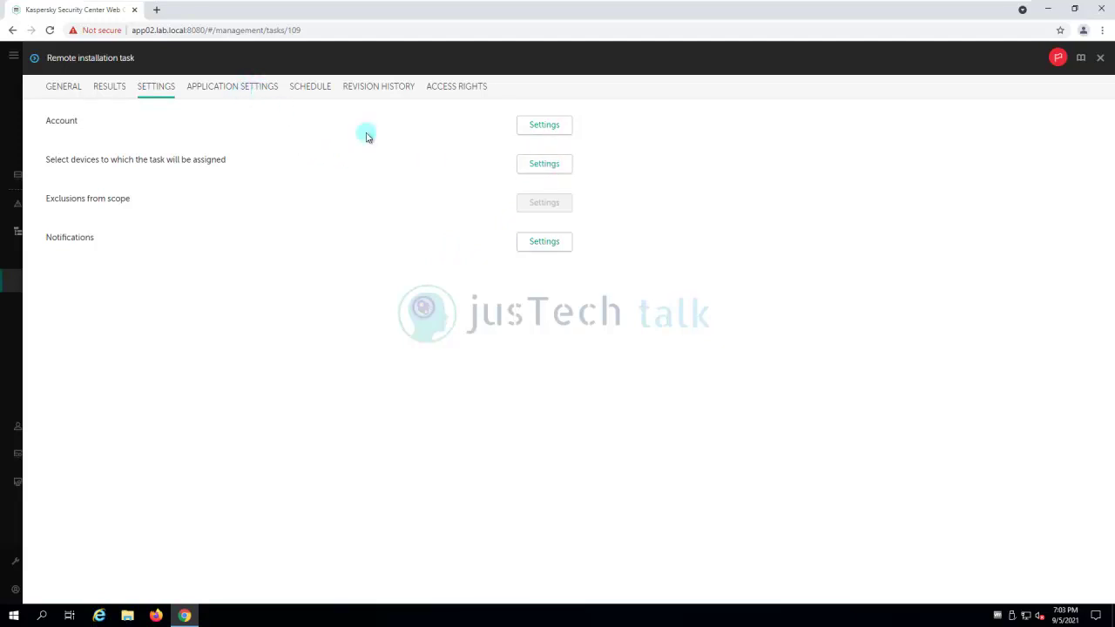
Review the device access account, then remove target addresses 192.168.10.150 and 192.168.10.151
{"action": "left_click", "coordinate": [542, 126]}
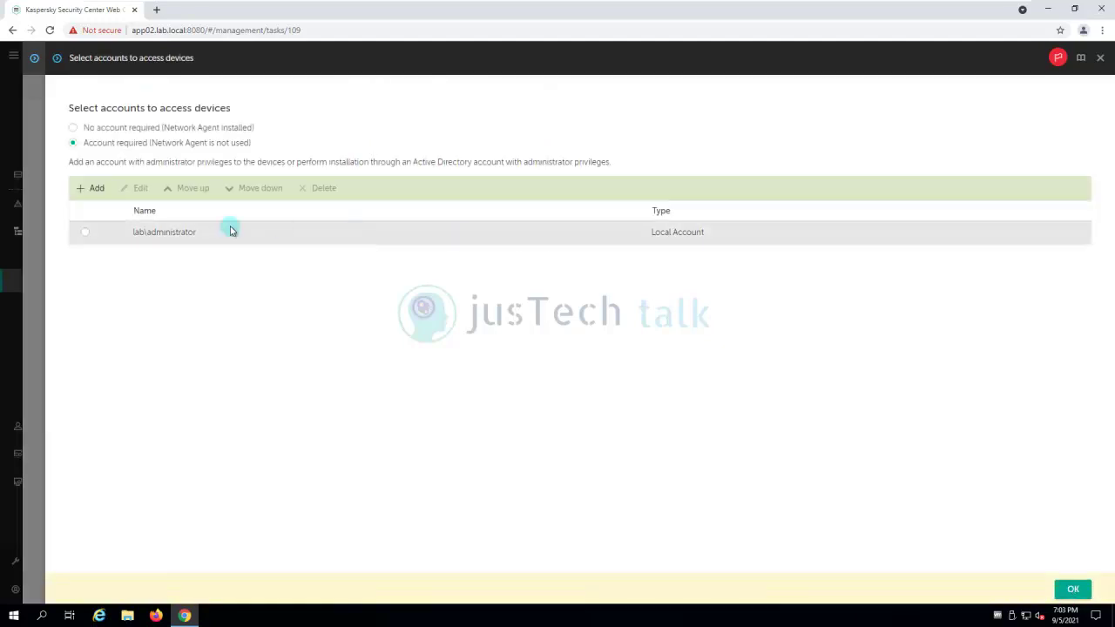
{"action": "left_click", "coordinate": [1073, 588]}
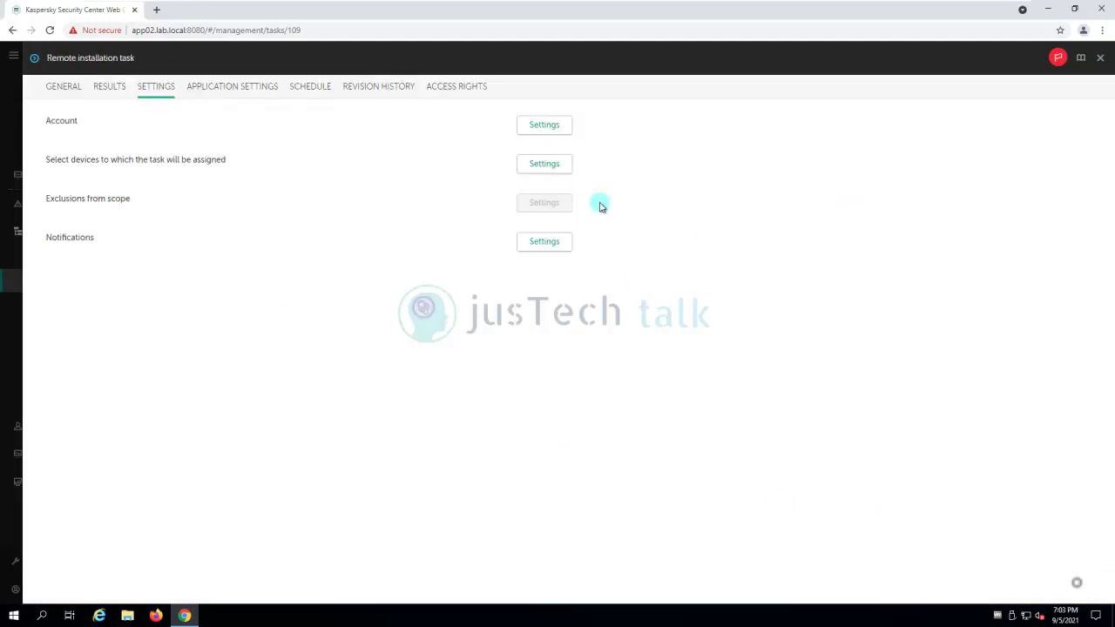
{"action": "left_click", "coordinate": [542, 163]}
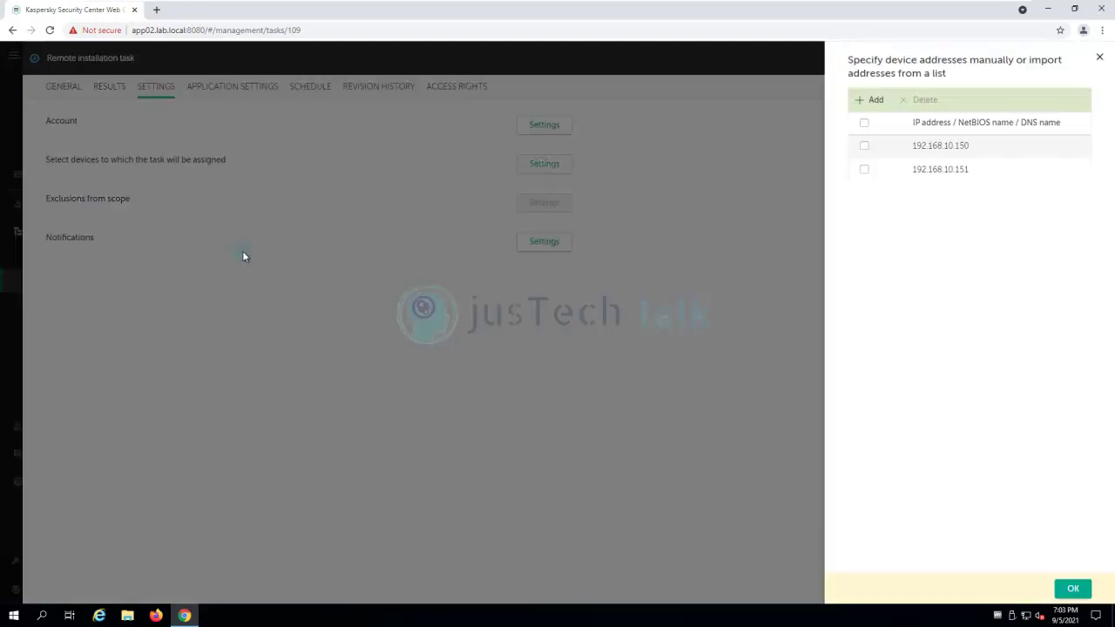
{"action": "left_click", "coordinate": [864, 170]}
{"action": "left_click", "coordinate": [919, 99]}
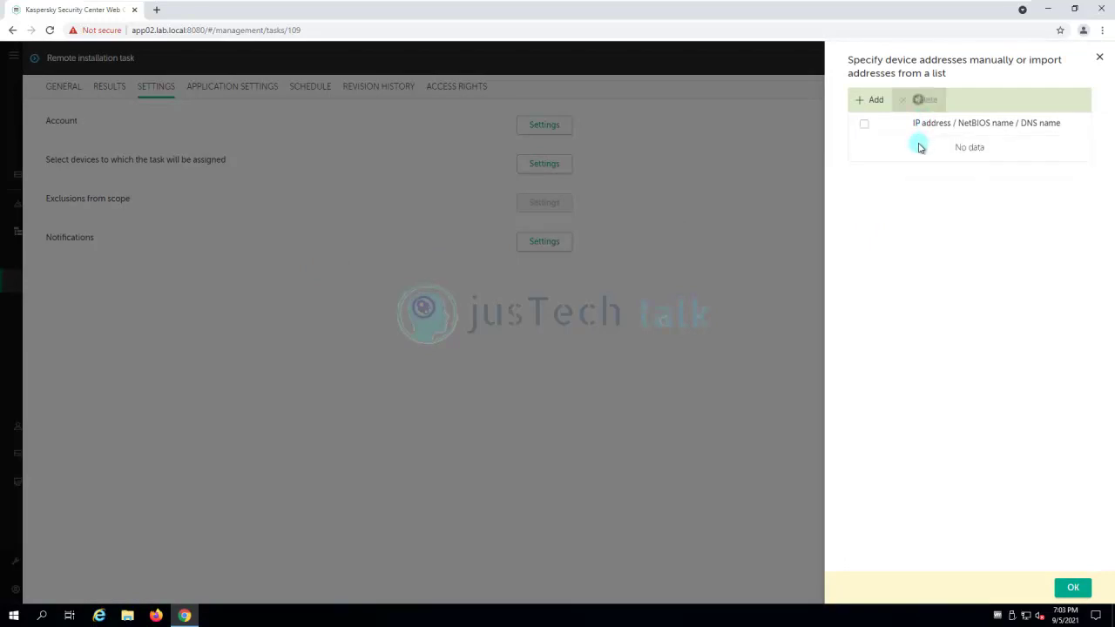
Add 192.168.10.141 as the task's target device and save the settings
{"action": "left_click", "coordinate": [872, 101]}
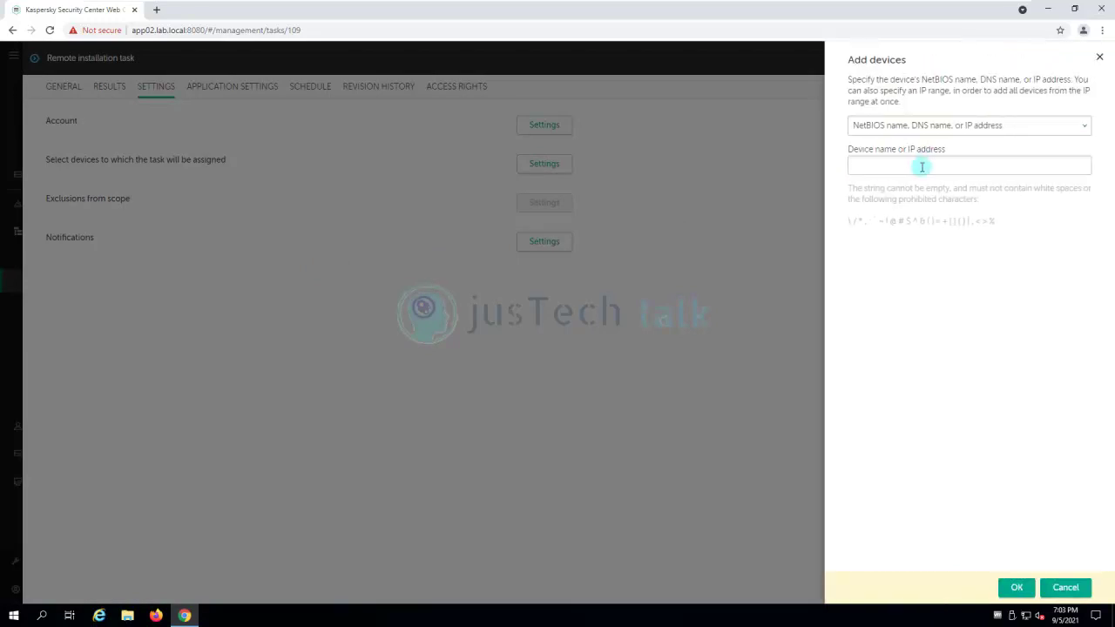
{"action": "left_click", "coordinate": [927, 170]}
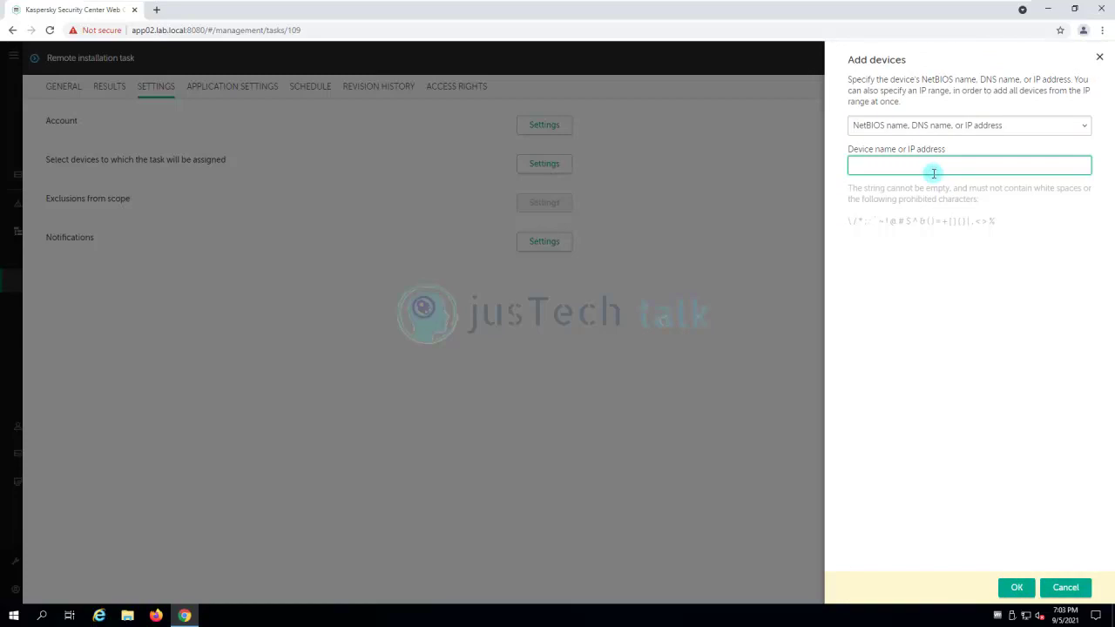
{"action": "type", "text": "192.168"}
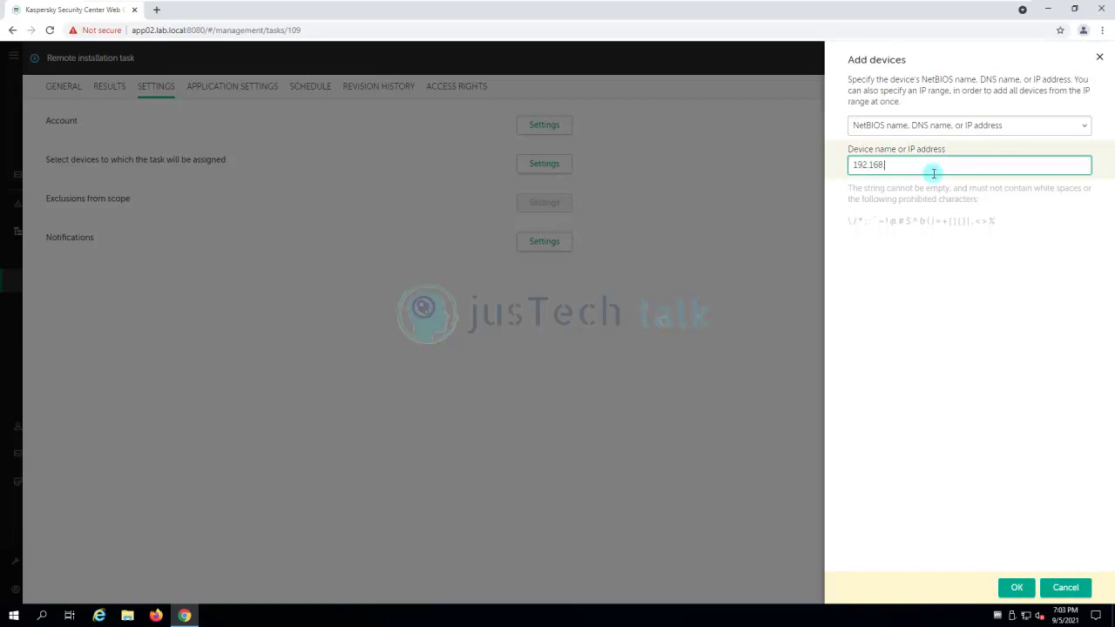
{"action": "type", "text": ".10.141"}
{"action": "left_click", "coordinate": [1017, 587]}
{"action": "left_click", "coordinate": [1073, 587]}
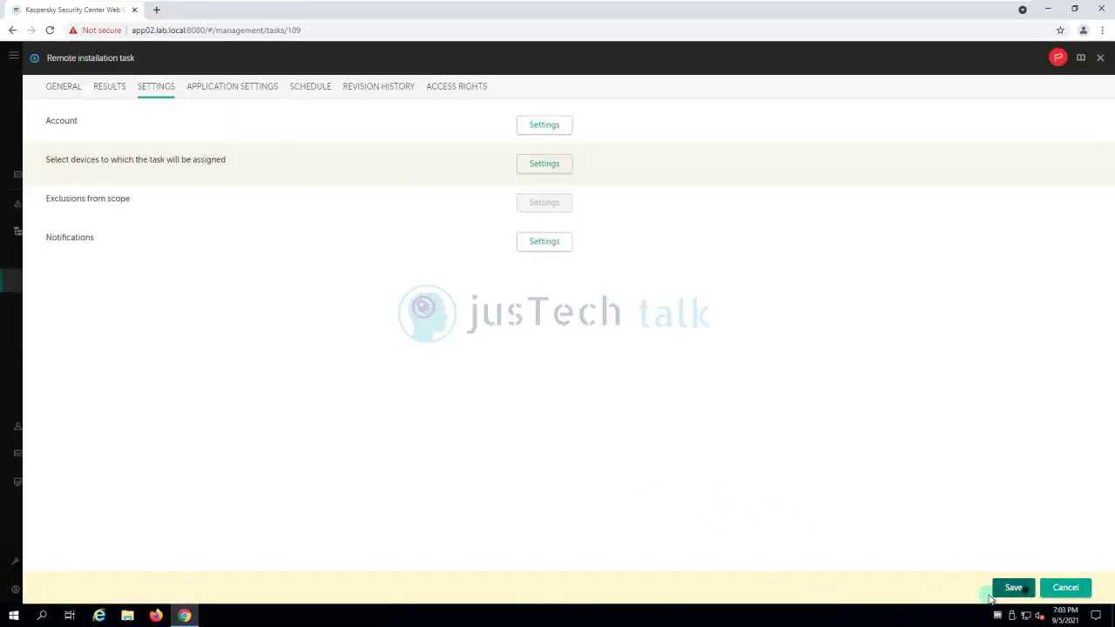
{"action": "left_click", "coordinate": [1014, 598]}
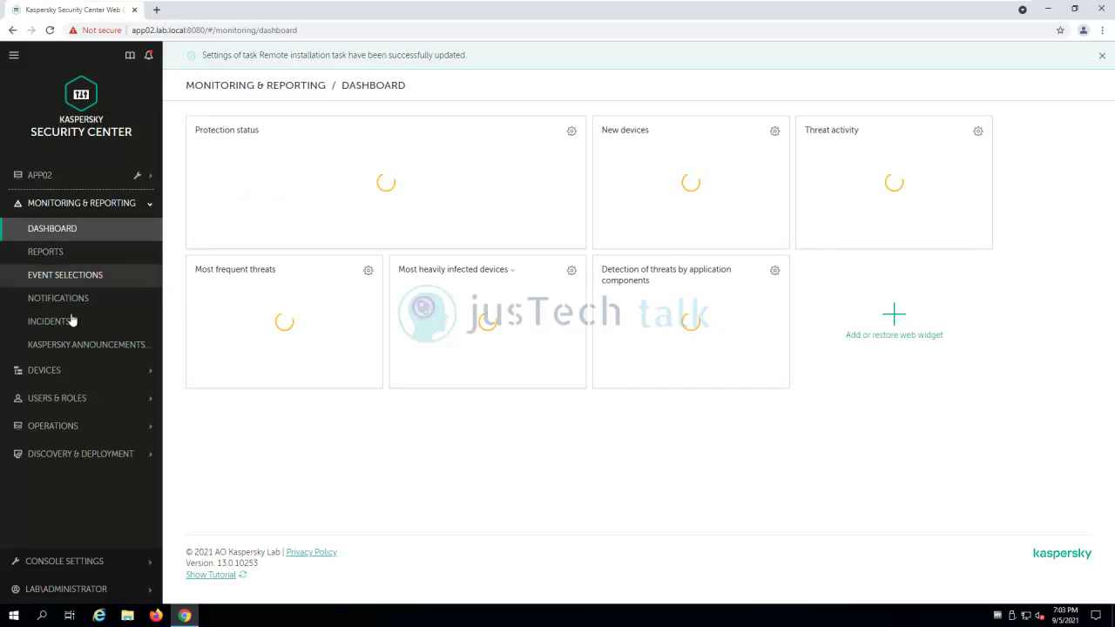
Go back to Devices > Tasks and inspect the Remote installation task, now Scheduled
{"action": "left_click", "coordinate": [64, 370]}
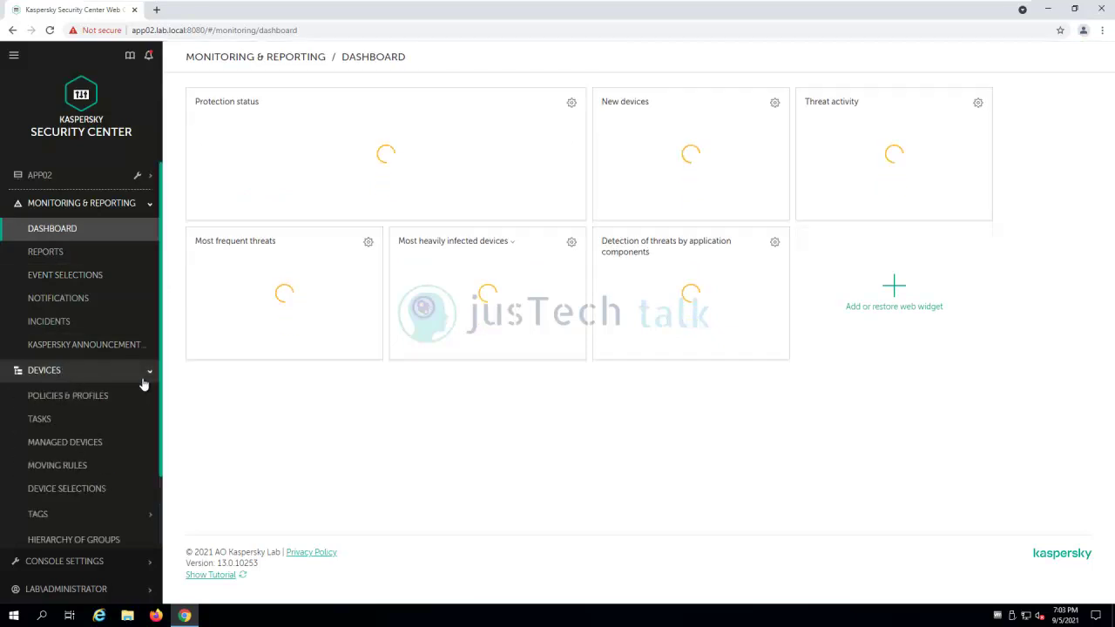
{"action": "left_click", "coordinate": [47, 418]}
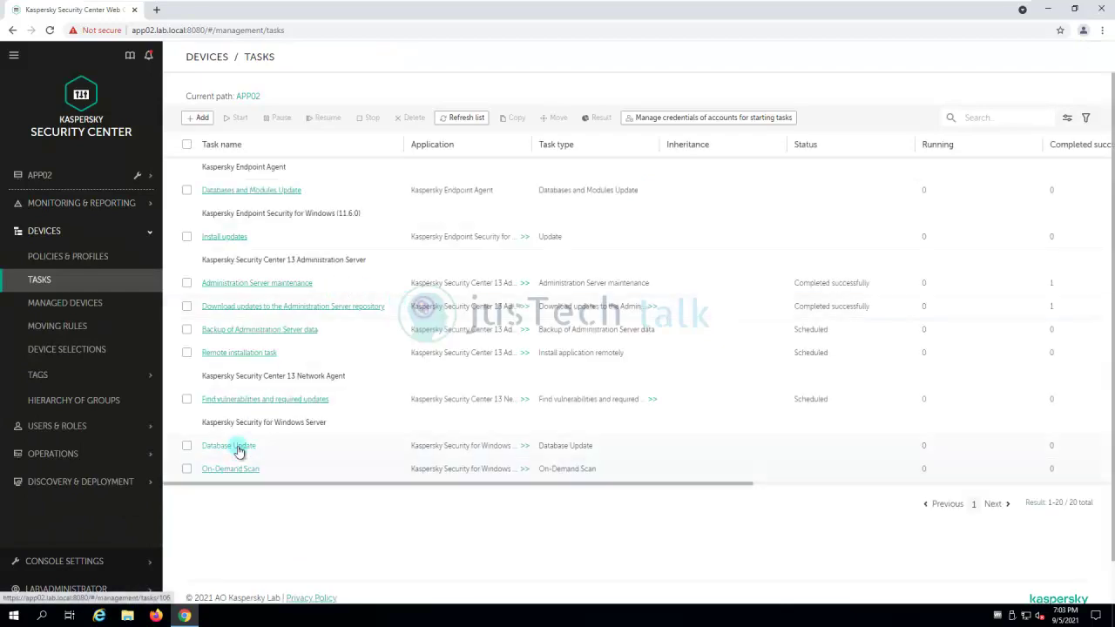
{"action": "left_click", "coordinate": [250, 357]}
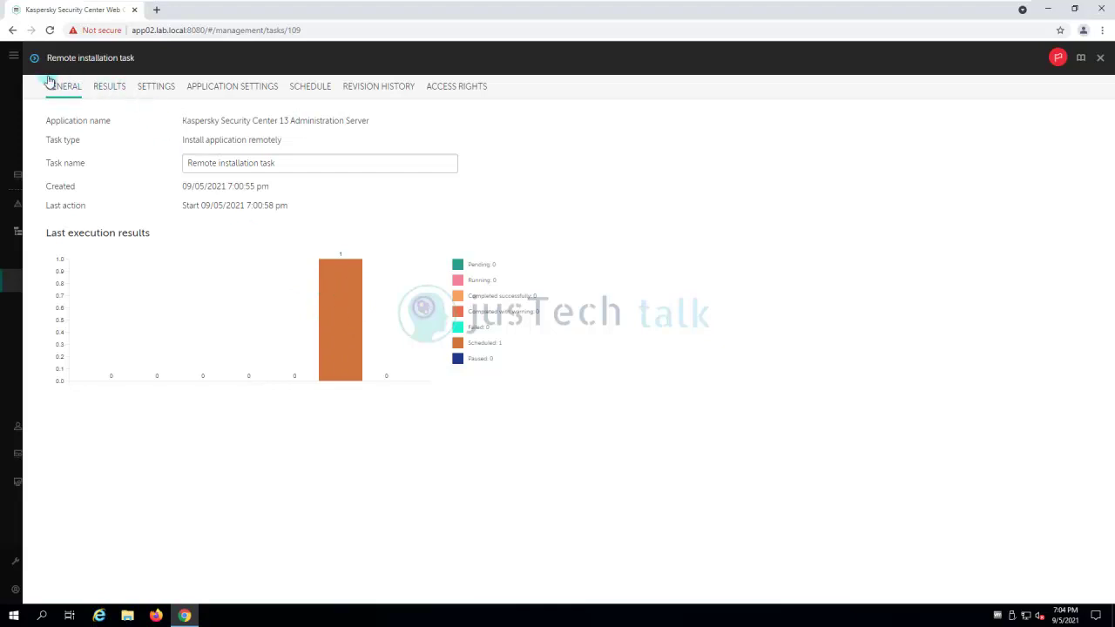
{"action": "left_click", "coordinate": [1101, 60]}
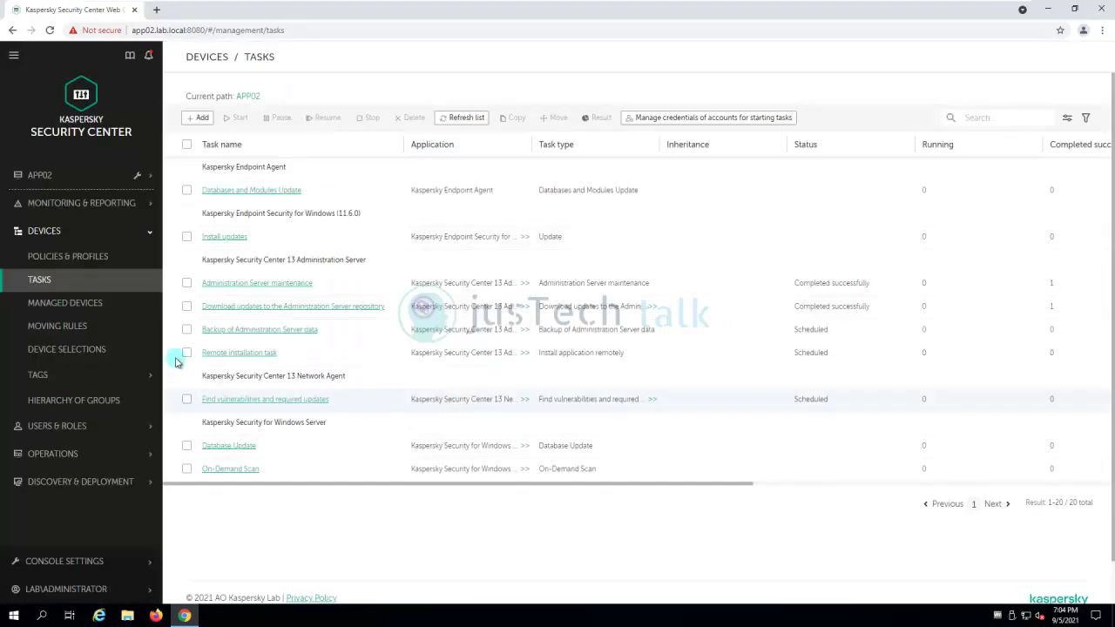
Start the Remote installation task again and view its results, still showing Scheduled
{"action": "left_click", "coordinate": [186, 353]}
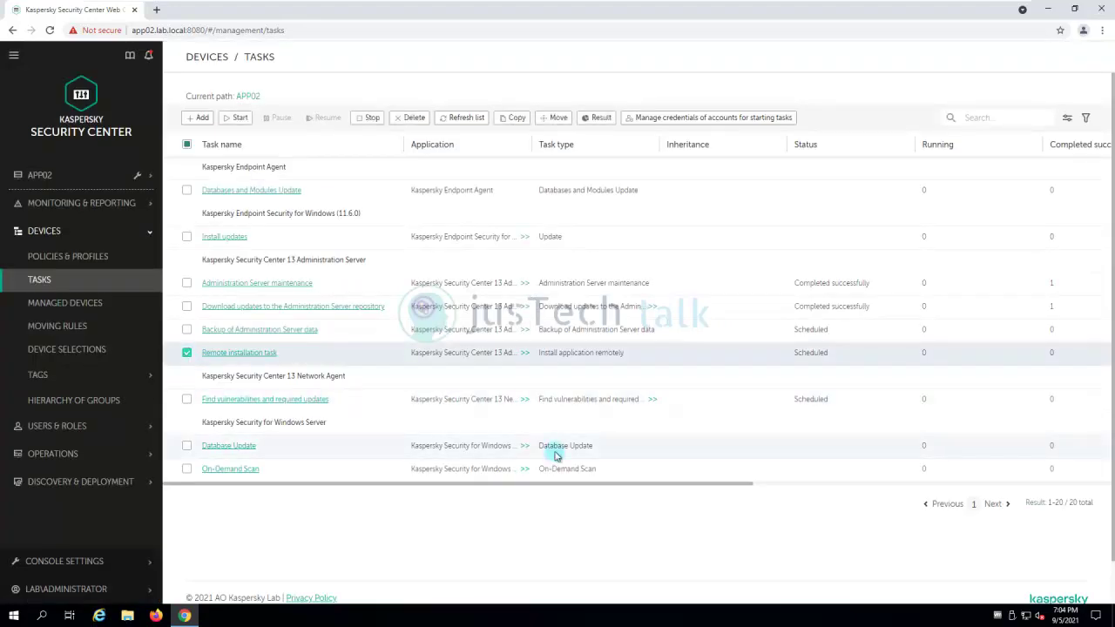
{"action": "left_click", "coordinate": [241, 119]}
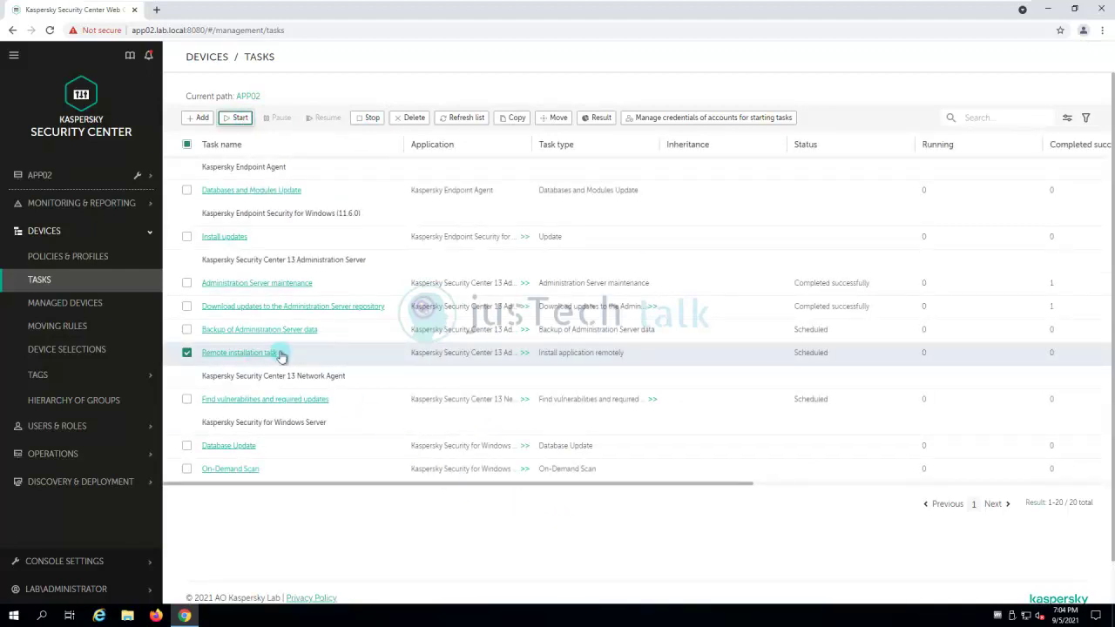
{"action": "left_click", "coordinate": [187, 352]}
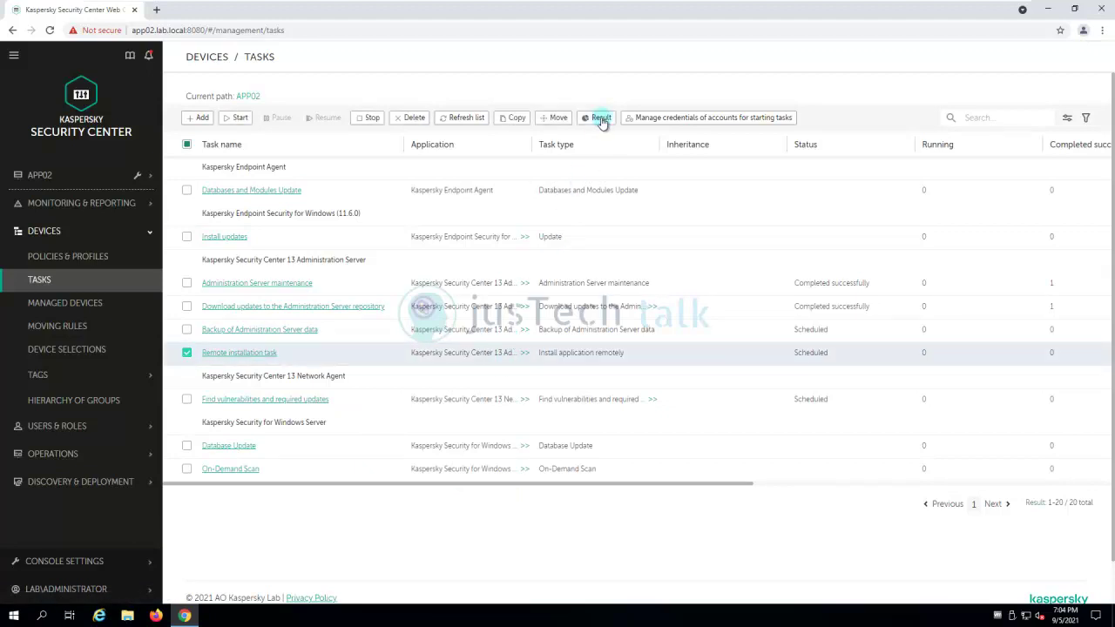
{"action": "left_click", "coordinate": [601, 120]}
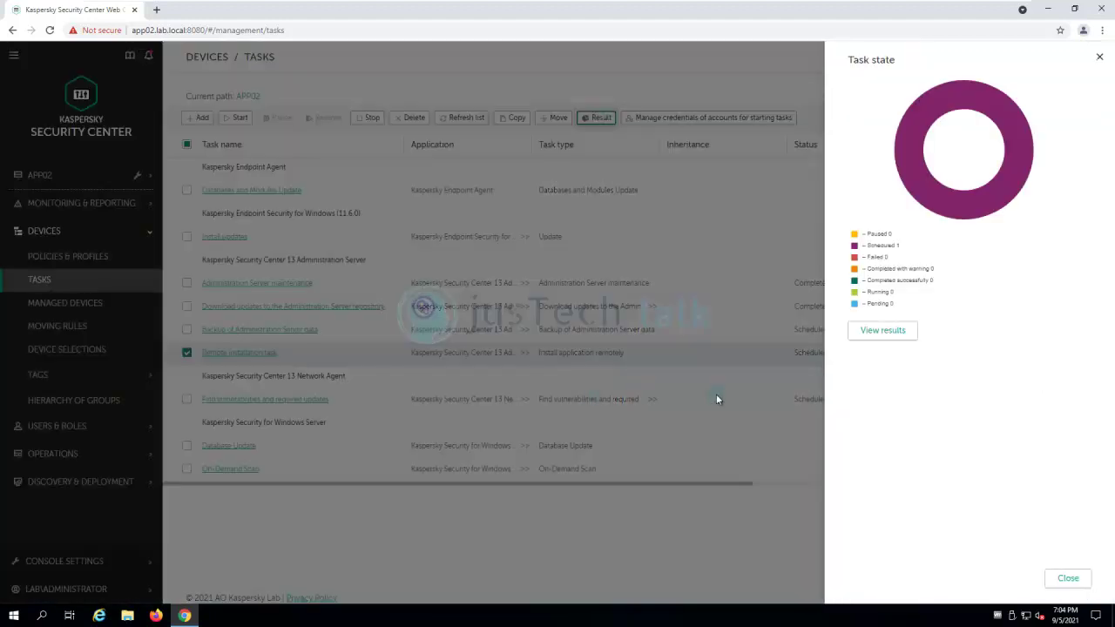
{"action": "left_click", "coordinate": [896, 336]}
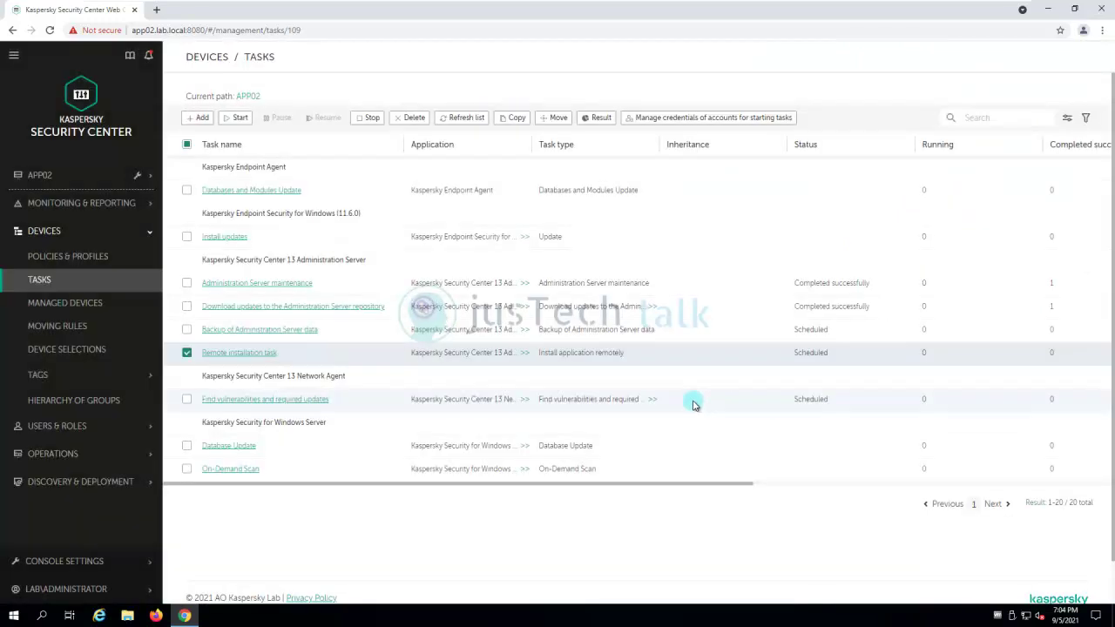